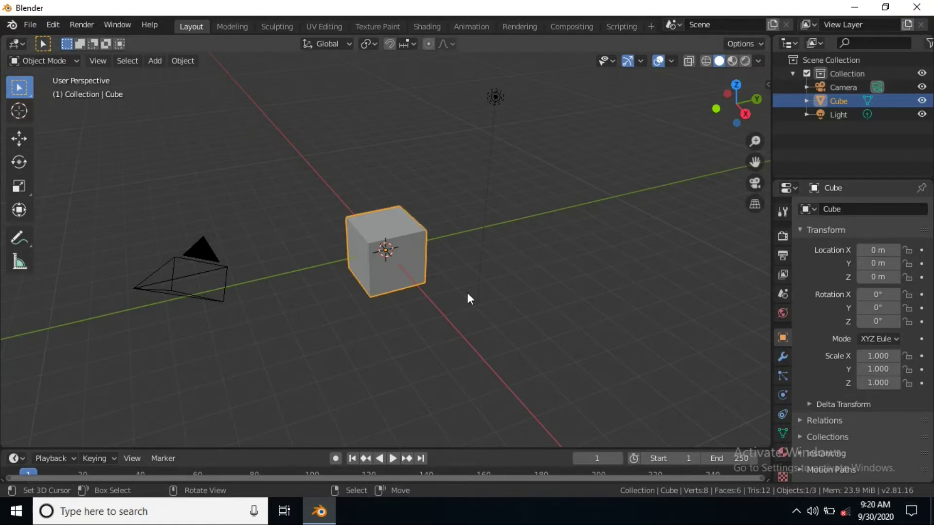
# Step: Select everything in the default scene and delete the cube, camera and light
pyautogui.moveTo(436, 264); pyautogui.dragTo(434, 255, button='middle')
pyautogui.press('a')
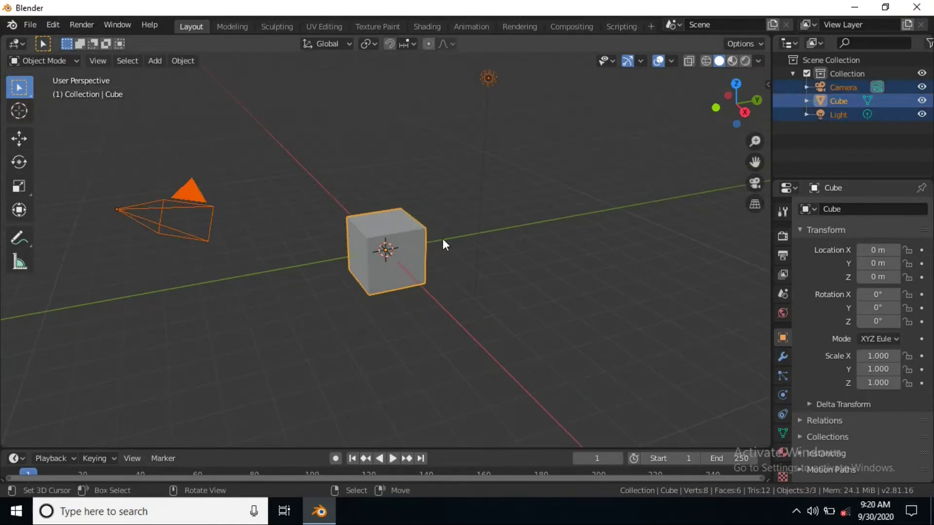
pyautogui.press('x')
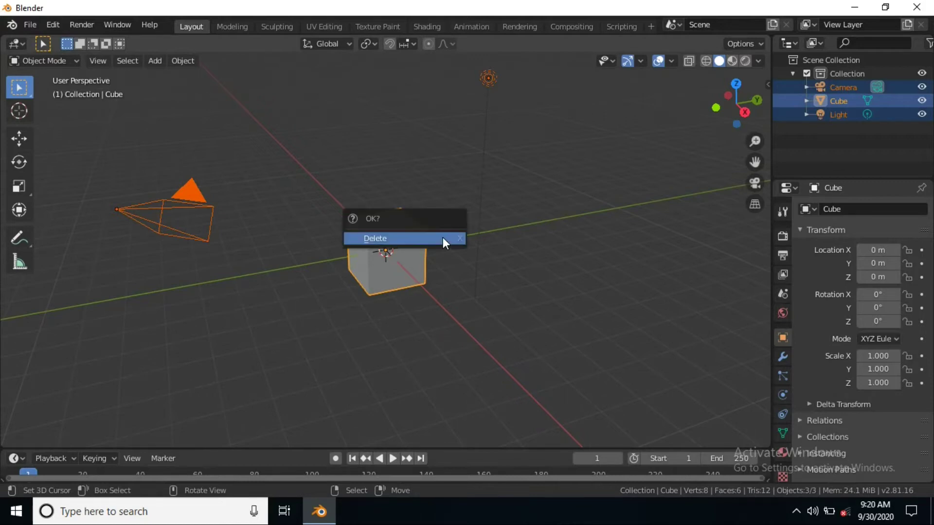
pyautogui.click(443, 237)
# Step: Start the Screencast Keys add-on from the sidebar so keystrokes show on screen
pyautogui.press('n')
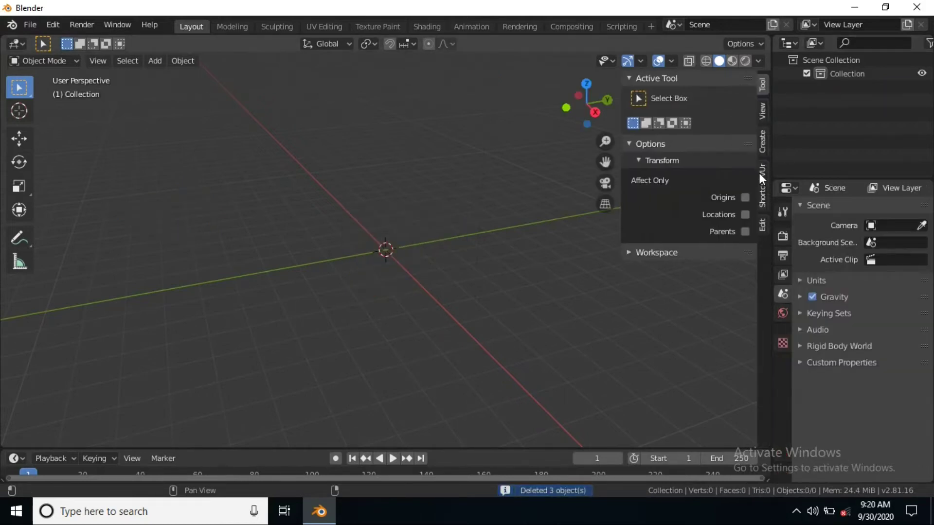
pyautogui.click(762, 186)
pyautogui.click(687, 98)
pyautogui.press('n')
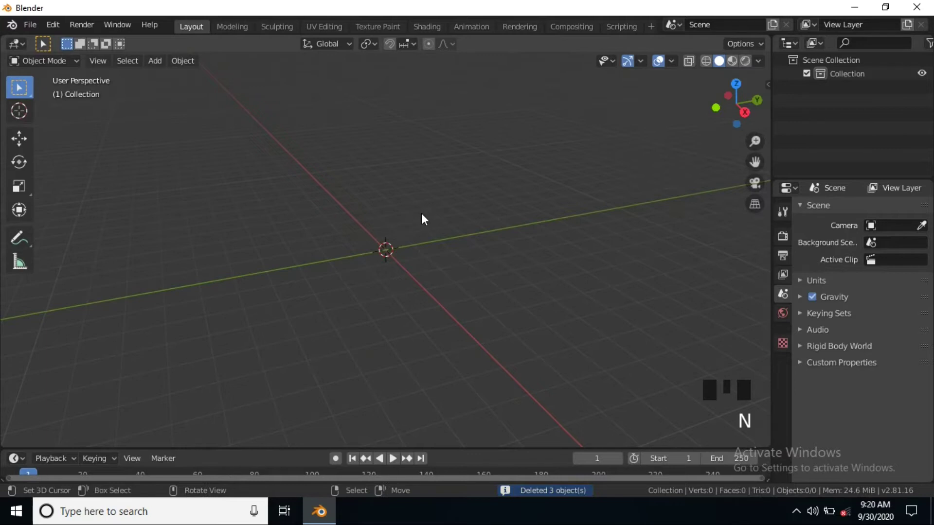
# Step: Add a plane mesh at the origin and switch to editing its mesh
pyautogui.hotkey('shift', 'a')
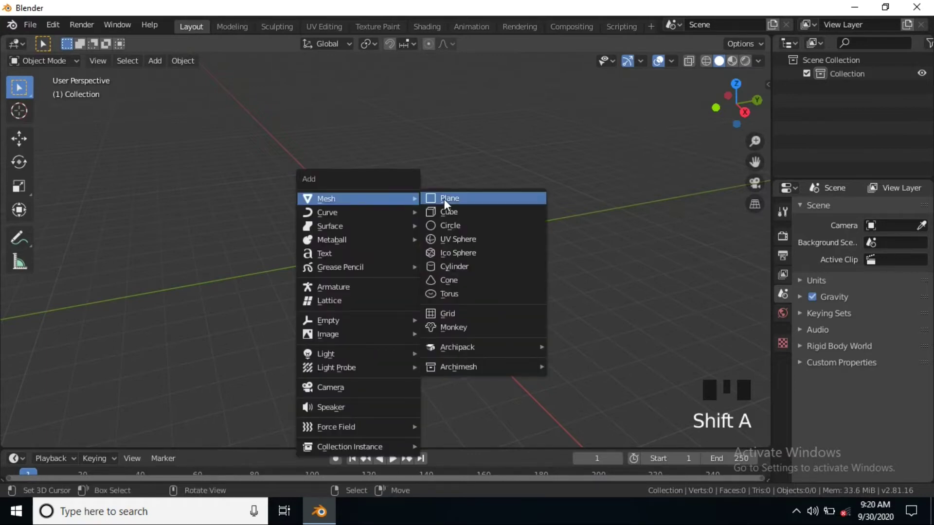
pyautogui.click(444, 199)
pyautogui.moveTo(412, 202)
pyautogui.mouseDown(button='middle')
pyautogui.moveTo(421, 260)
pyautogui.moveTo(324, 209)
pyautogui.mouseUp(button='middle')
pyautogui.press('Tab')
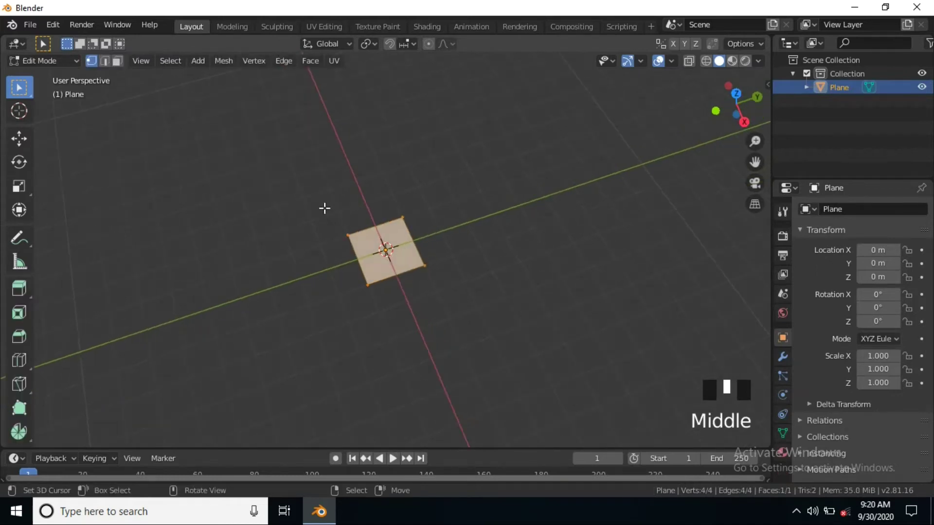
# Step: Subdivide the plane with 4 cuts into a 5×5 grid of faces
pyautogui.press('w')
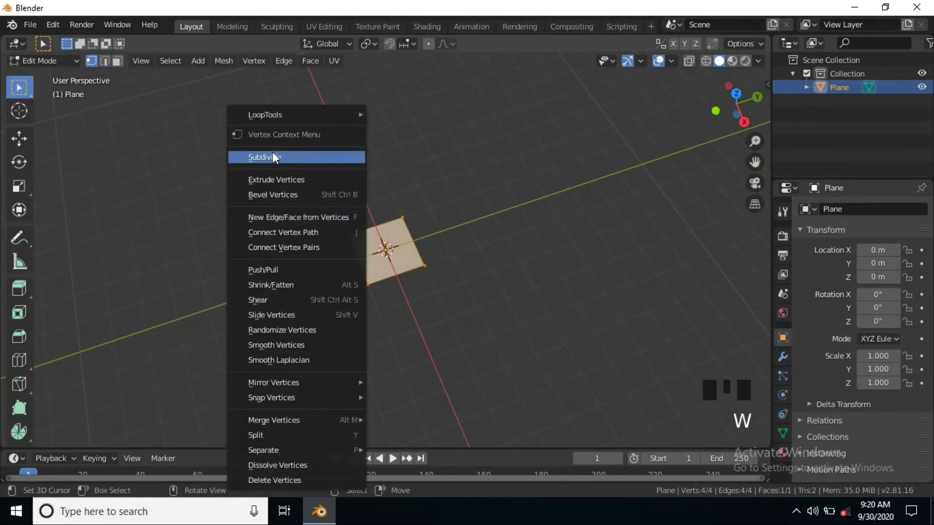
pyautogui.click(272, 157)
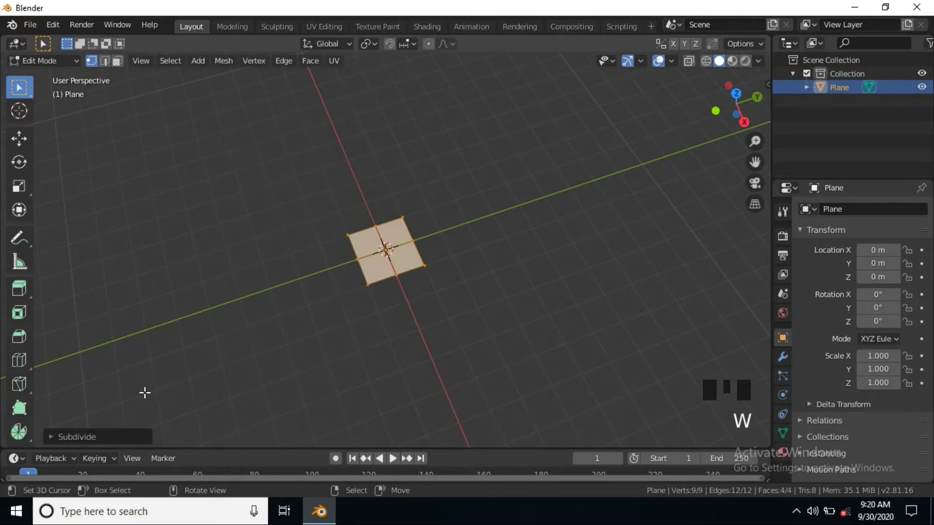
pyautogui.click(100, 435)
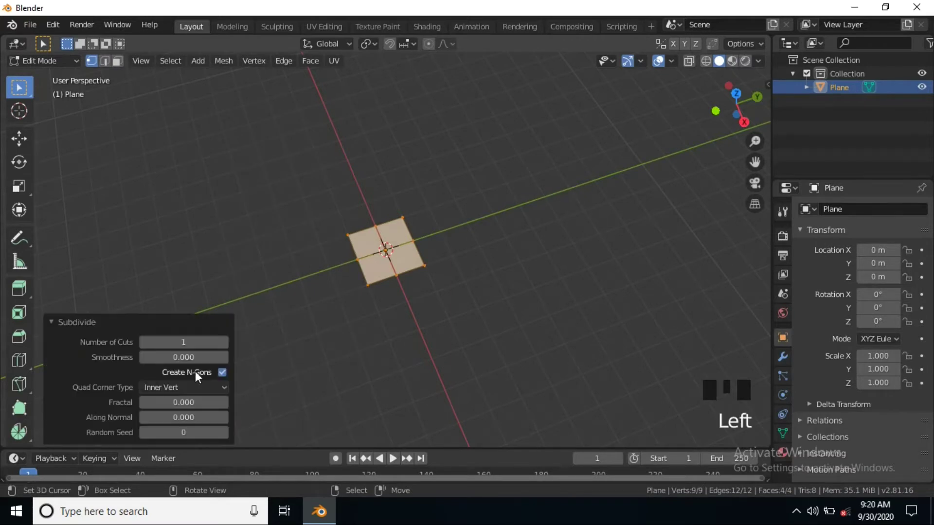
pyautogui.click(220, 343)
pyautogui.click(221, 342)
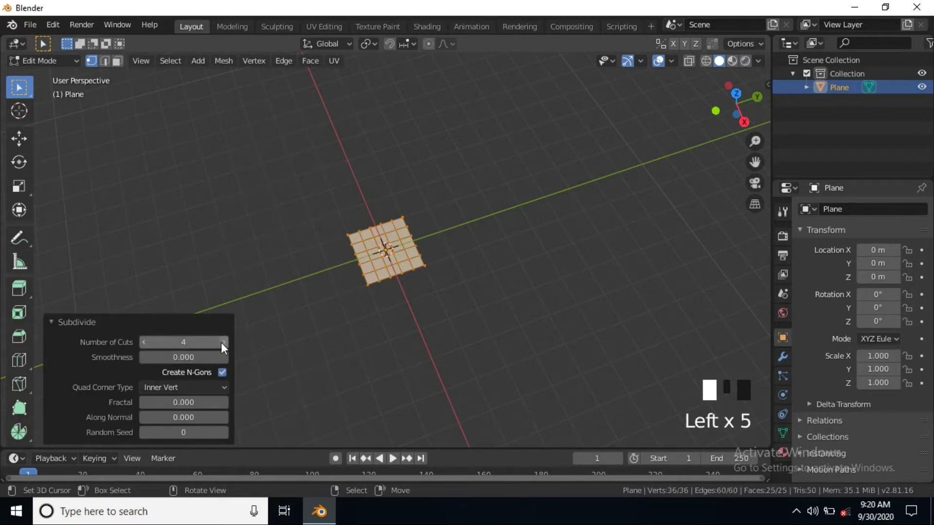
pyautogui.press('w')
pyautogui.click(129, 253)
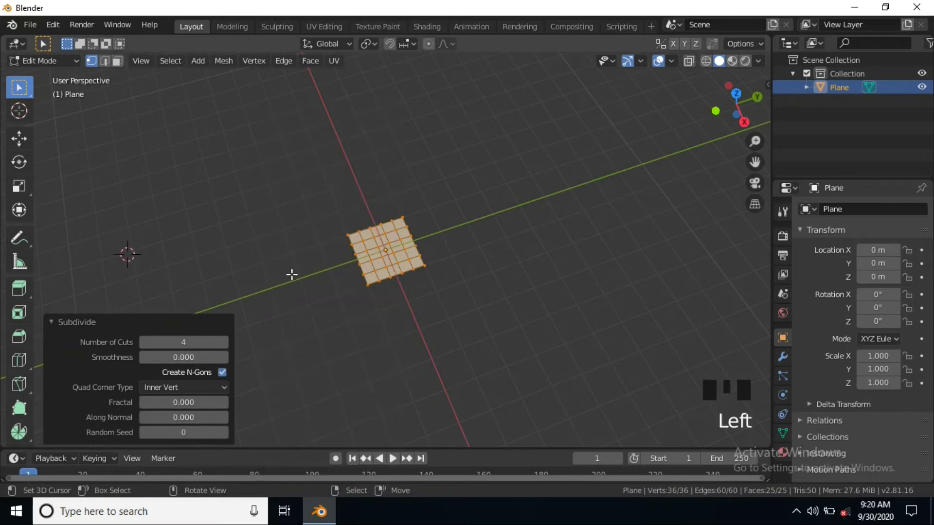
pyautogui.press('Tab')
pyautogui.press('Tab')
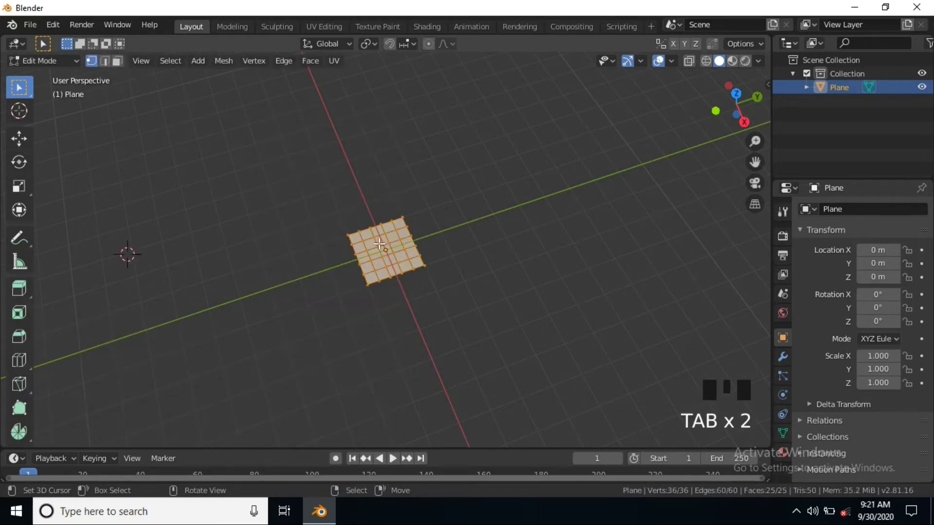
# Step: Select only the centre face of the grid and enable proportional editing
pyautogui.press('3')
pyautogui.scroll(4, 394, 262)
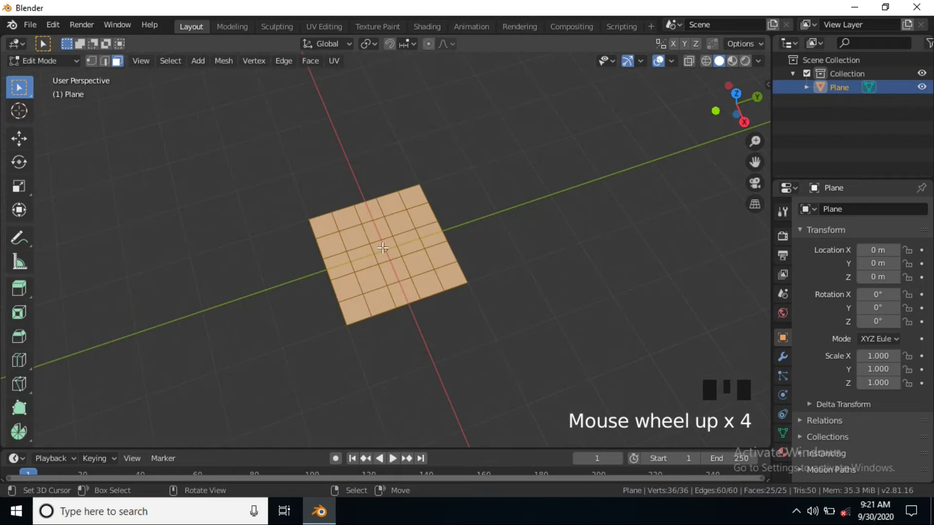
pyautogui.click(382, 248)
pyautogui.moveTo(394, 274); pyautogui.dragTo(432, 89, button='middle')
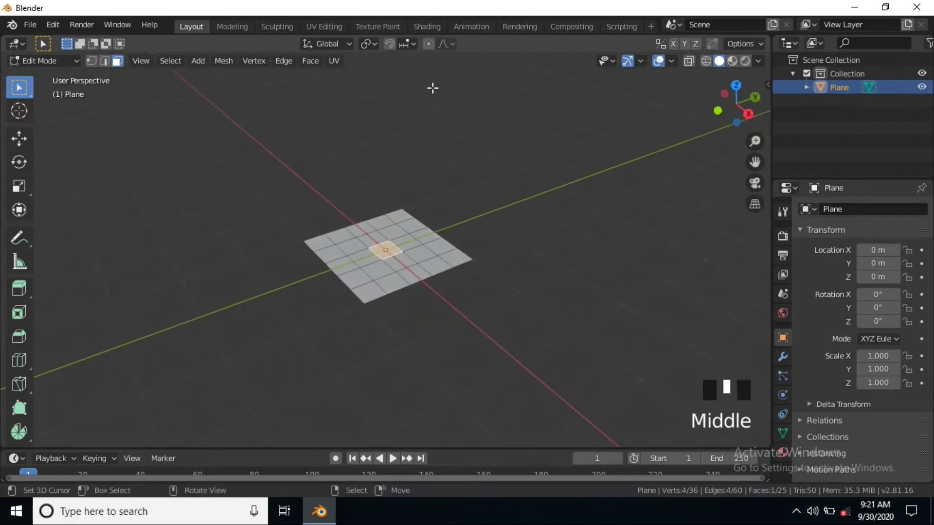
pyautogui.click(429, 46)
pyautogui.moveTo(321, 311); pyautogui.dragTo(374, 246, button='middle')
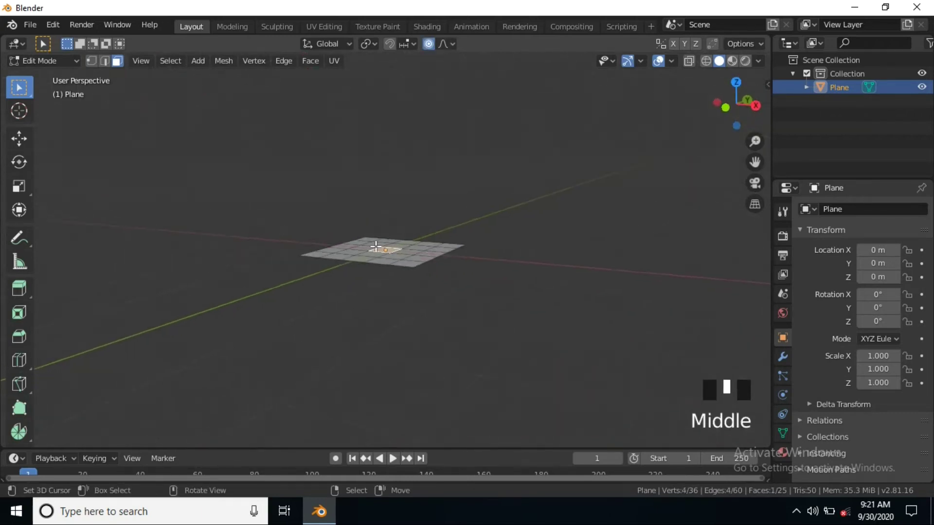
# Step: Raise the centre face about 0.52 m along Z so the grid bulges into a soft mound
pyautogui.press('g')
pyautogui.press('z')
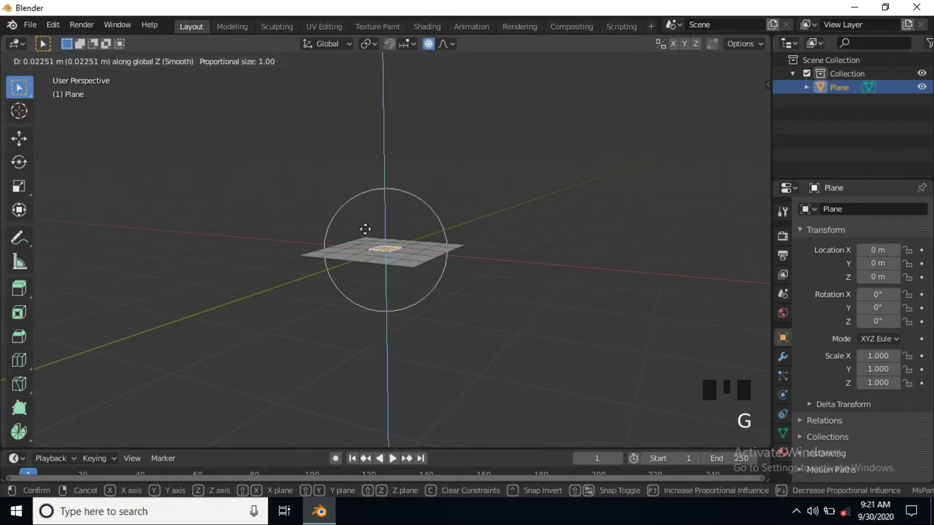
pyautogui.click(367, 199)
pyautogui.moveTo(367, 198); pyautogui.dragTo(308, 252, button='middle')
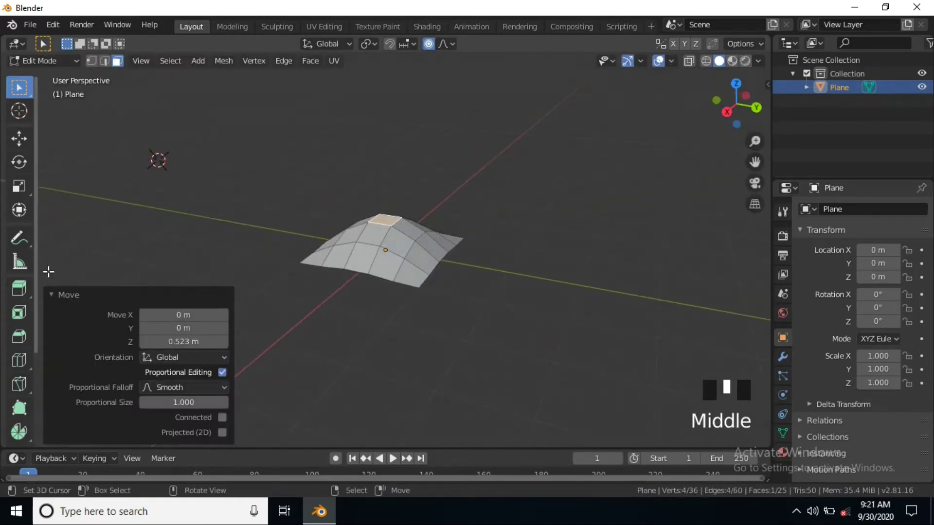
pyautogui.click(63, 296)
pyautogui.moveTo(498, 209); pyautogui.dragTo(309, 208, button='middle')
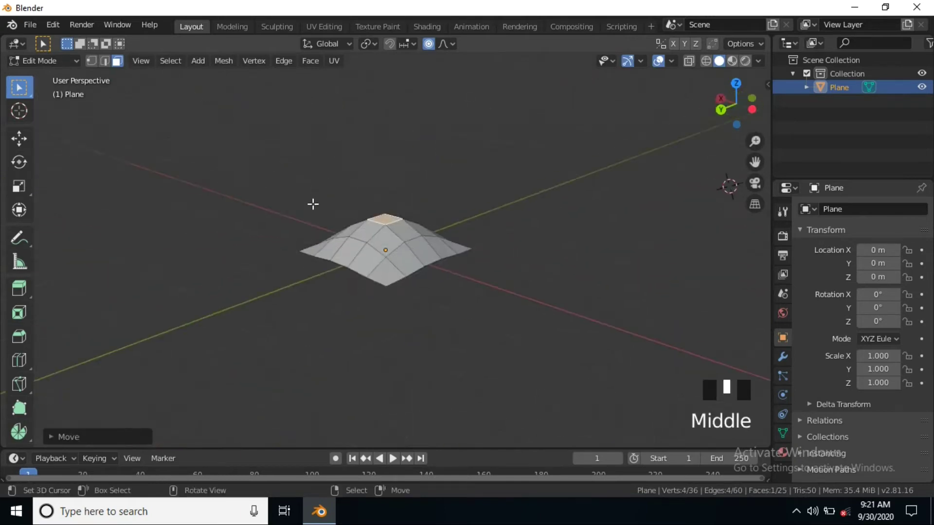
pyautogui.moveTo(343, 267); pyautogui.dragTo(475, 277, button='middle')
pyautogui.moveTo(427, 258); pyautogui.dragTo(404, 325, button='middle')
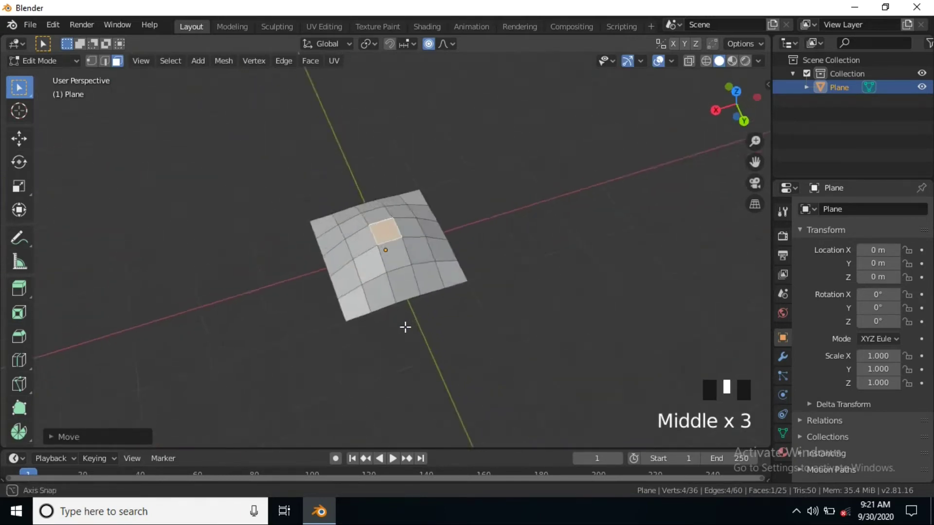
# Step: Add an Array modifier to the plane with a count of 4 copies in a row
pyautogui.press('Tab')
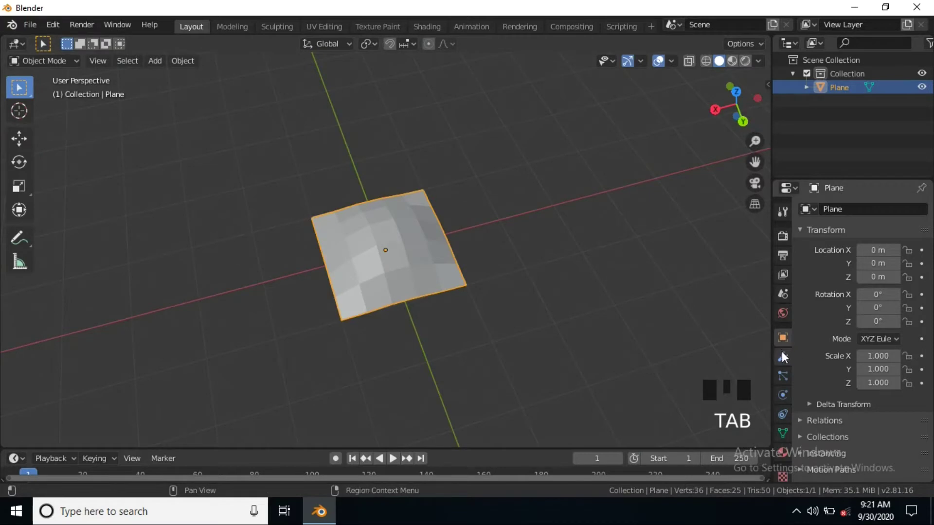
pyautogui.click(782, 354)
pyautogui.click(836, 209)
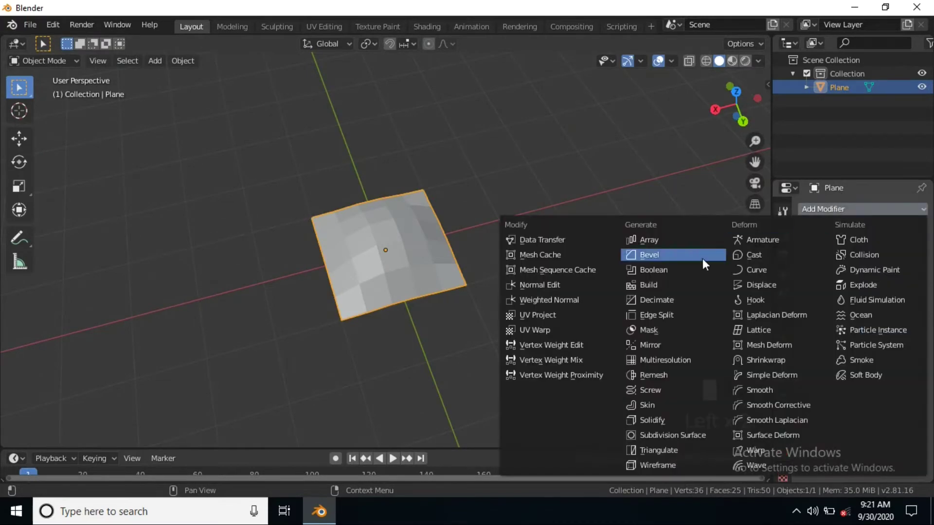
pyautogui.click(649, 240)
pyautogui.scroll(-6, 681, 283)
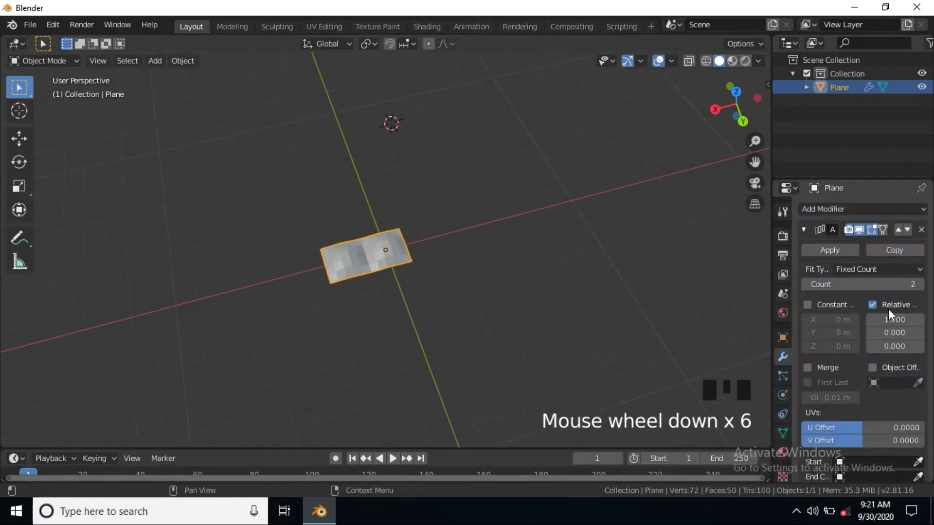
pyautogui.click(917, 286)
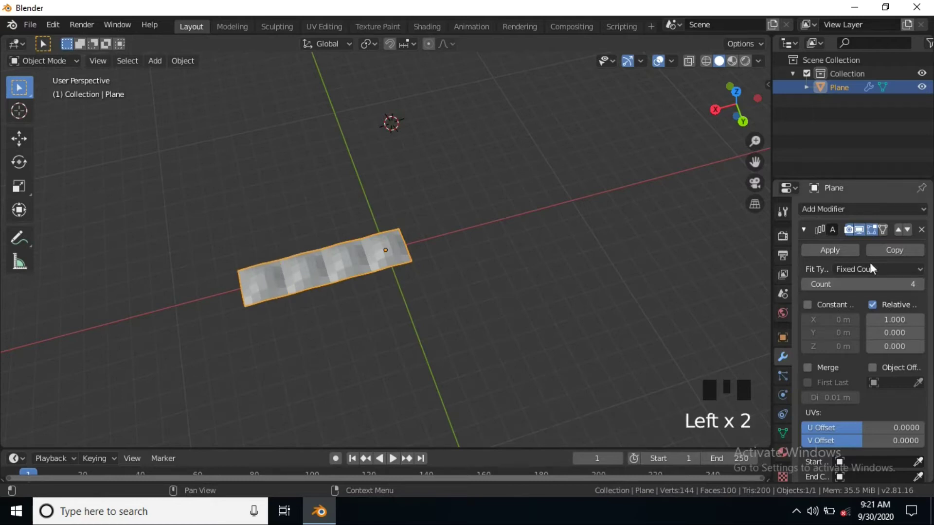
pyautogui.click(814, 212)
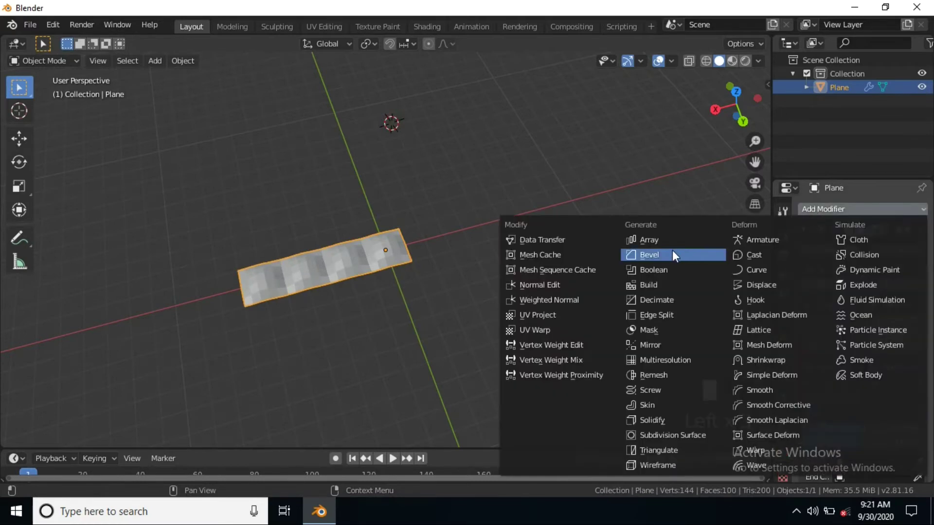
# Step: Add a second Array modifier offset 0 in X and 1 in Y with count 4, tiling a 4×4 grid
pyautogui.click(647, 241)
pyautogui.scroll(-5, 841, 286)
pyautogui.scroll(-3, 844, 292)
pyautogui.scroll(-2, 844, 297)
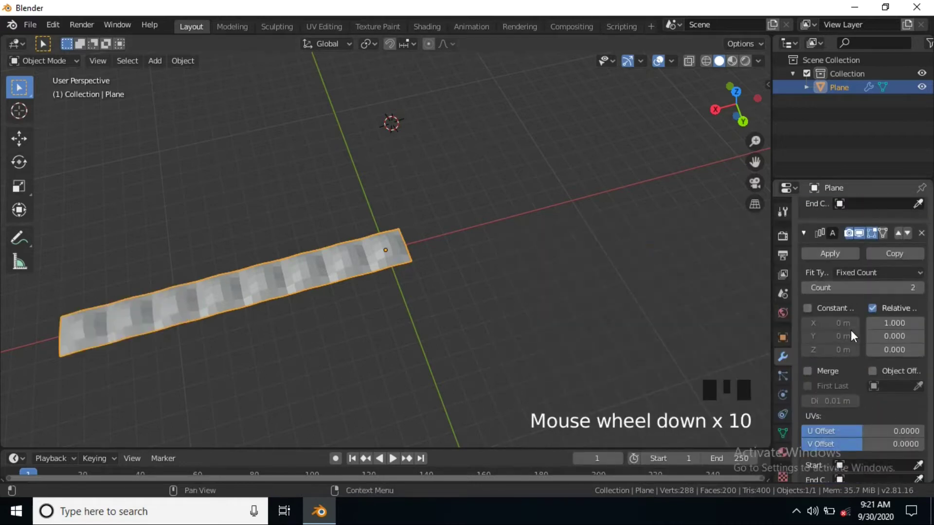
pyautogui.doubleClick(890, 323)
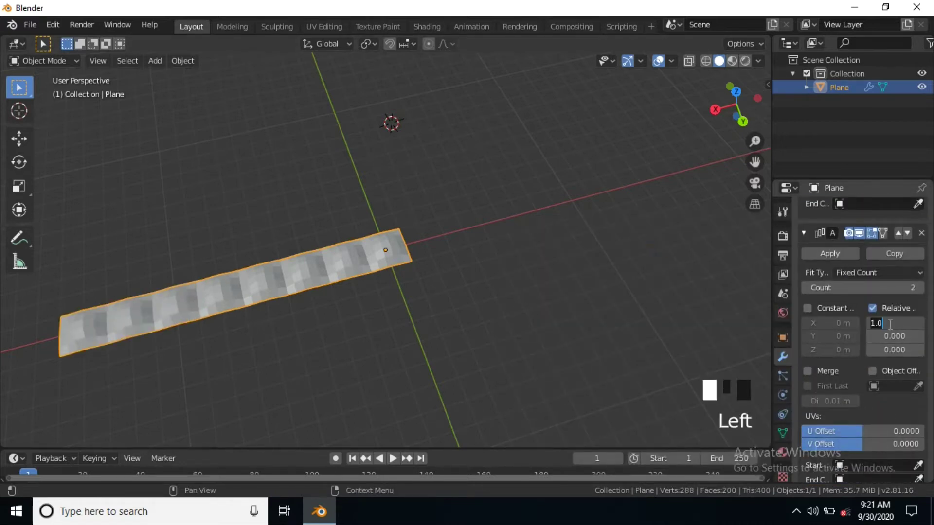
pyautogui.write('0')
pyautogui.press('Return')
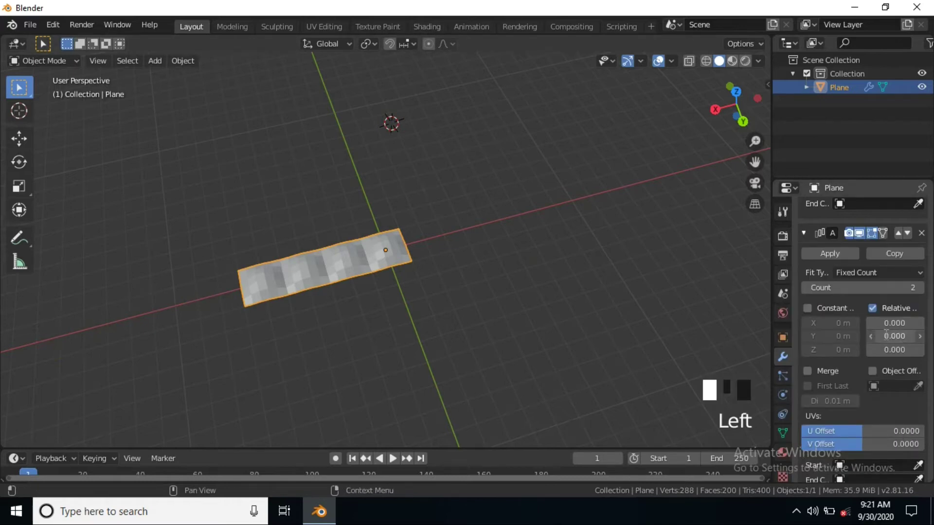
pyautogui.doubleClick(890, 335)
pyautogui.write('1')
pyautogui.press('Return')
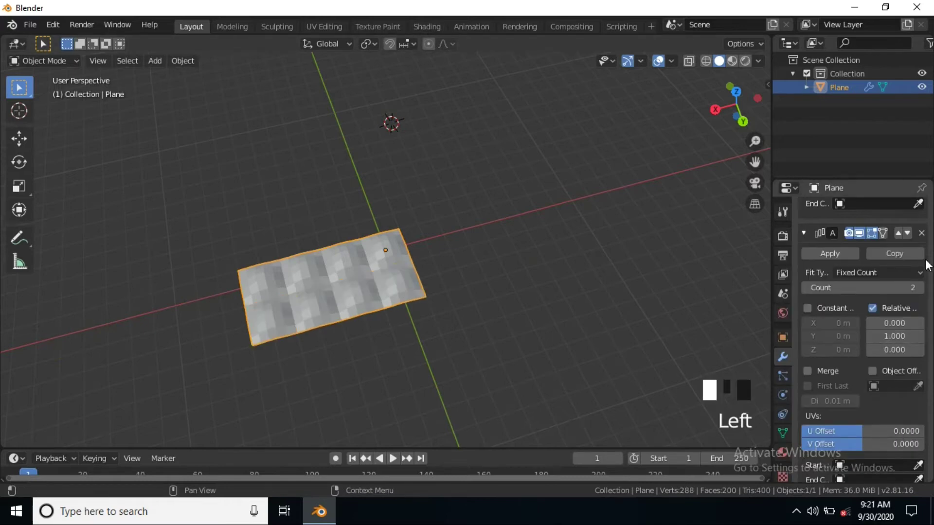
pyautogui.click(927, 288)
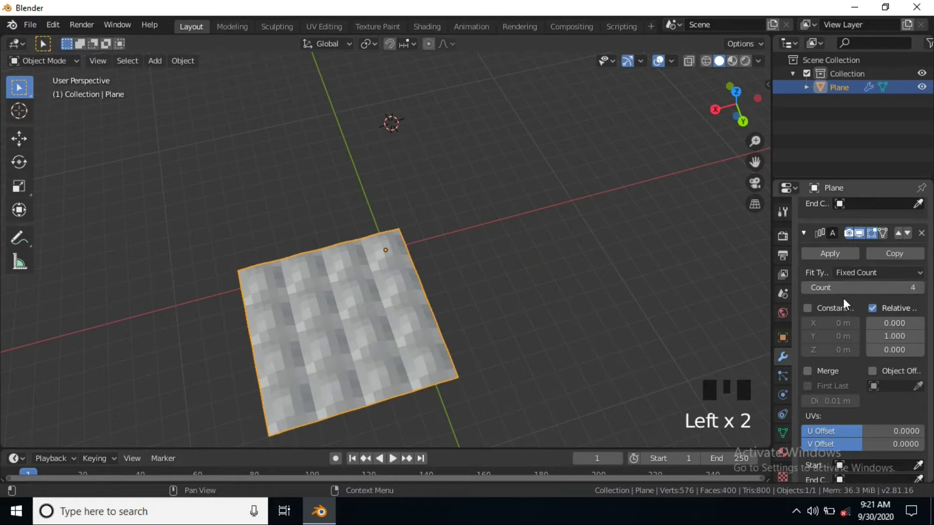
pyautogui.scroll(6, 856, 296)
pyautogui.scroll(5, 853, 289)
pyautogui.scroll(1, 815, 360)
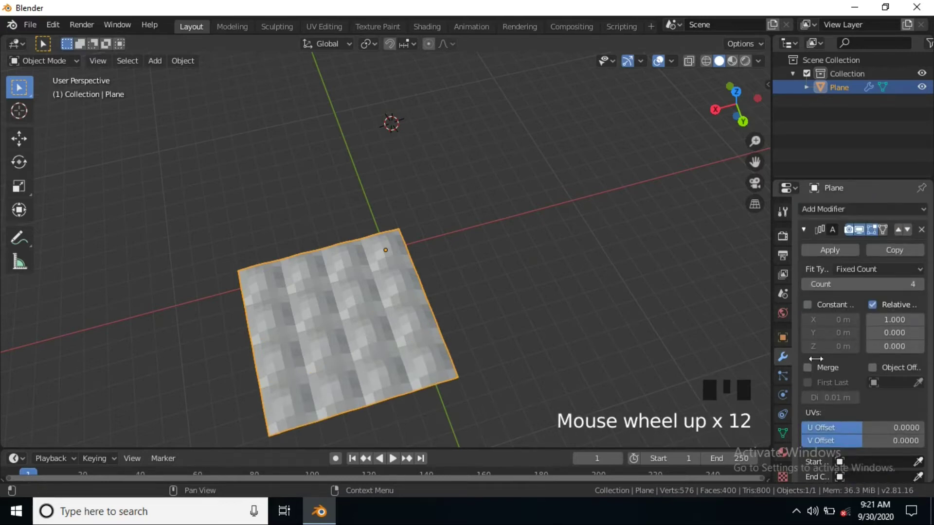
# Step: Enable Merge on both arrays and apply them into one connected quilted mesh
pyautogui.click(807, 367)
pyautogui.click(829, 249)
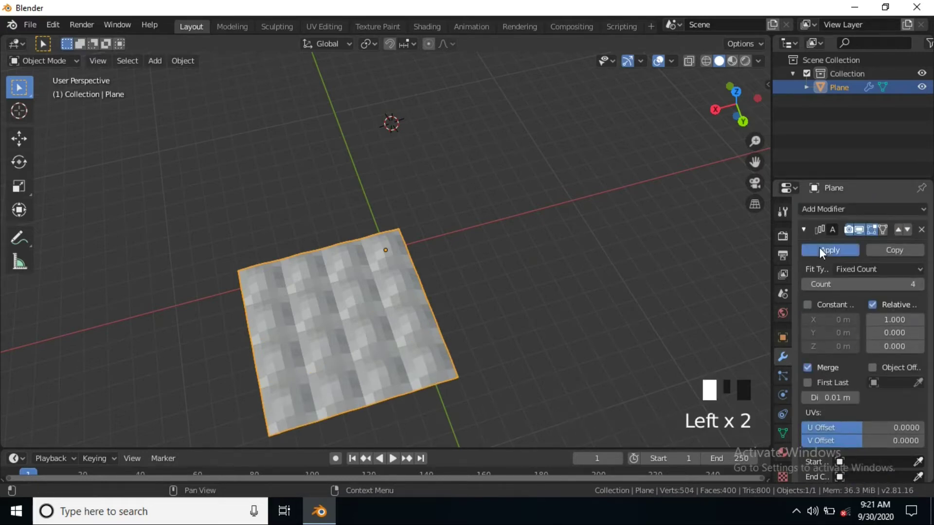
pyautogui.click(814, 280)
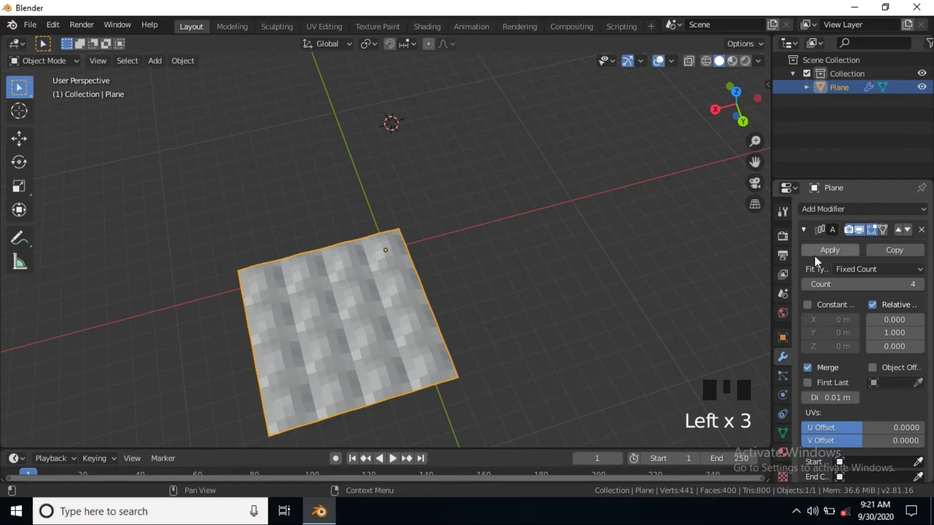
pyautogui.click(829, 249)
# Step: Select the face clusters at three tuft points, then repeat the selection across every tile
pyautogui.press('Tab')
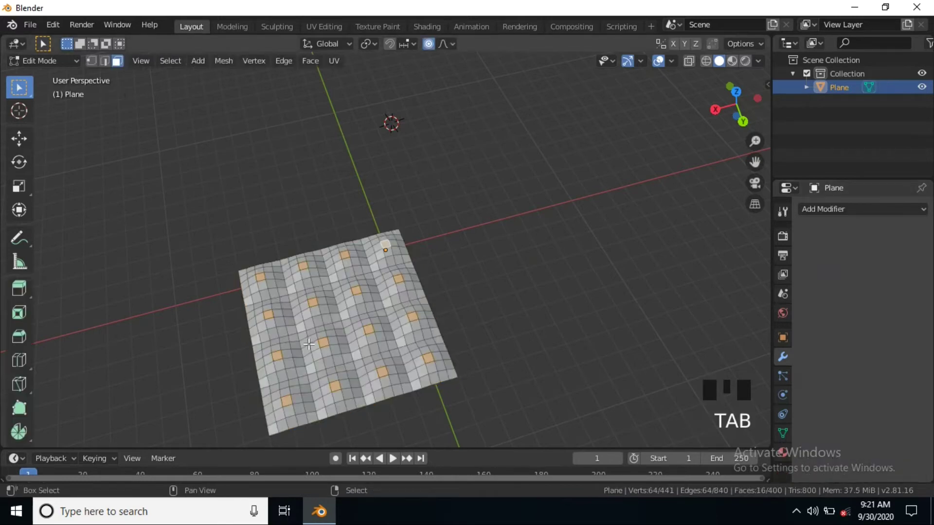
pyautogui.keyDown('shift'); pyautogui.moveTo(394, 314); pyautogui.dragTo(416, 292, button='middle'); pyautogui.keyUp('shift')
pyautogui.scroll(2, 289, 338)
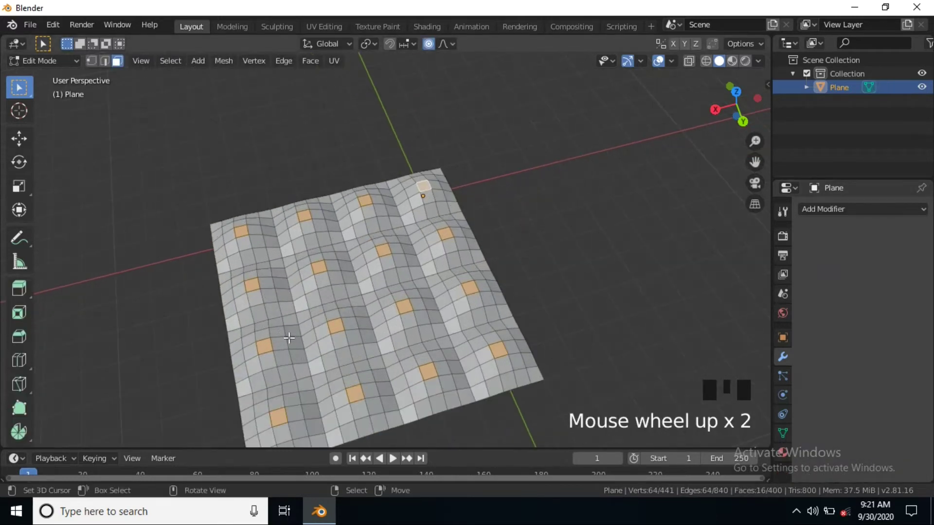
pyautogui.rightClick(297, 372)
pyautogui.keyDown('shift'); pyautogui.rightClick(312, 385); pyautogui.keyUp('shift')
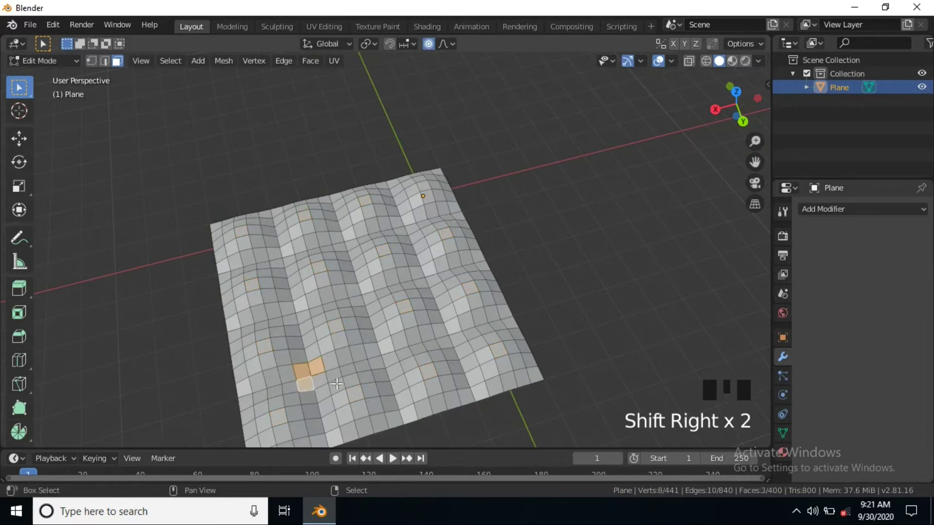
pyautogui.keyDown('shift'); pyautogui.rightClick(321, 382); pyautogui.keyUp('shift')
pyautogui.keyDown('shift'); pyautogui.rightClick(321, 380); pyautogui.keyUp('shift')
pyautogui.keyDown('shift'); pyautogui.rightClick(372, 351); pyautogui.keyUp('shift')
pyautogui.keyDown('shift'); pyautogui.rightClick(379, 359); pyautogui.keyUp('shift')
pyautogui.keyDown('shift'); pyautogui.rightClick(374, 354); pyautogui.keyUp('shift')
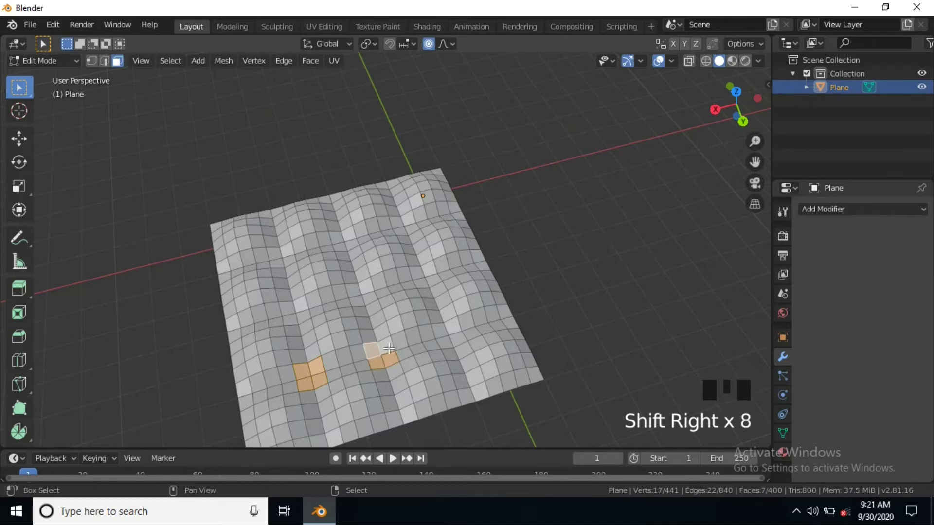
pyautogui.keyDown('shift'); pyautogui.rightClick(438, 331); pyautogui.keyUp('shift')
pyautogui.keyDown('shift'); pyautogui.rightClick(446, 327); pyautogui.keyUp('shift')
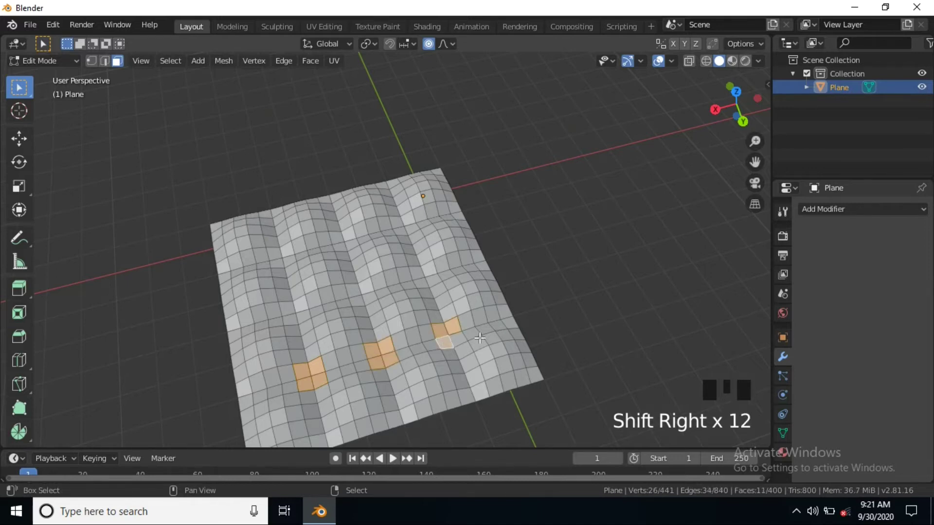
pyautogui.keyDown('shift'); pyautogui.rightClick(464, 338); pyautogui.keyUp('shift')
pyautogui.press('shift+ctrl+KP_Add')
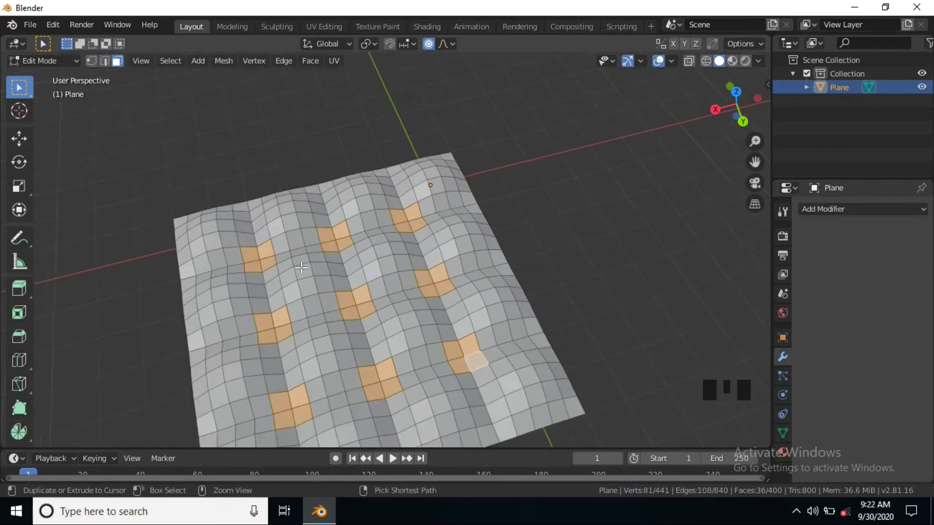
# Step: Inset the selected tuft faces and turn off proportional editing
pyautogui.moveTo(464, 337); pyautogui.dragTo(301, 268, button='middle')
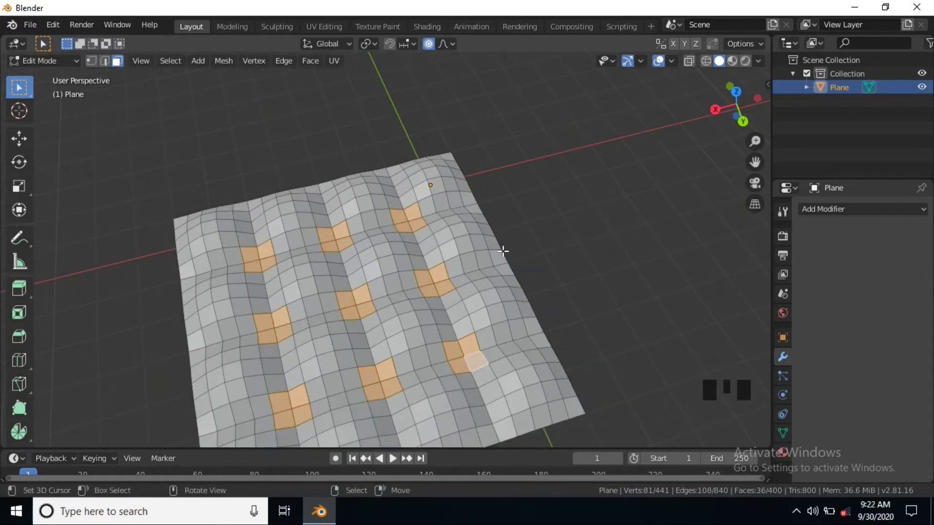
pyautogui.press('i')
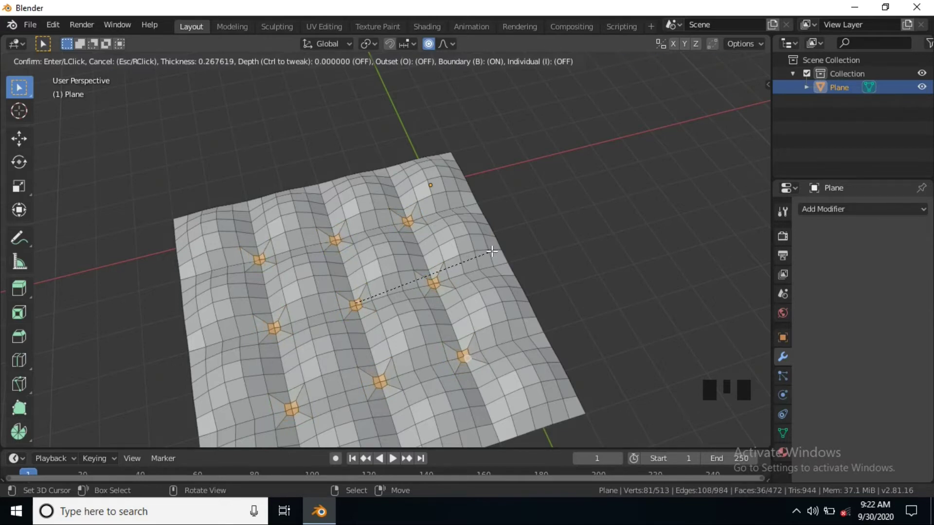
pyautogui.click(491, 252)
pyautogui.moveTo(478, 299); pyautogui.dragTo(452, 283, button='middle')
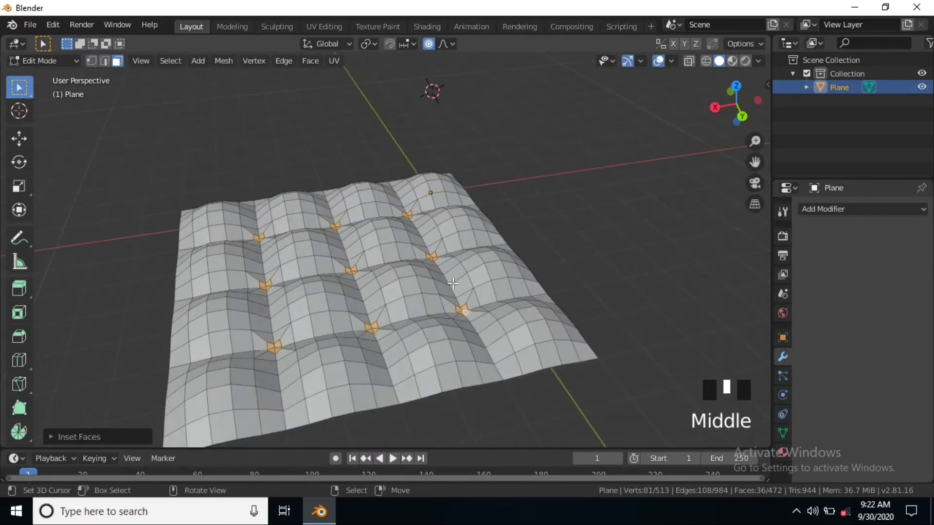
pyautogui.press('g')
pyautogui.rightClick(444, 287)
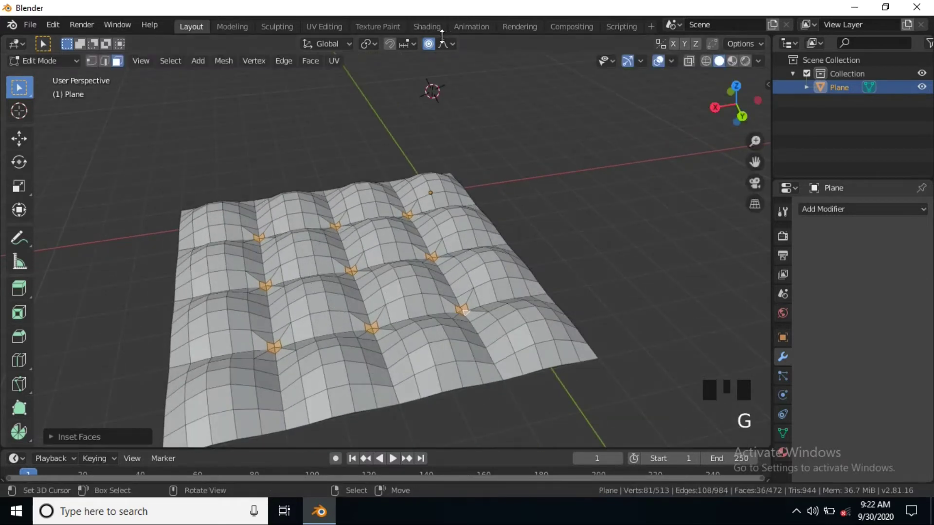
pyautogui.click(429, 43)
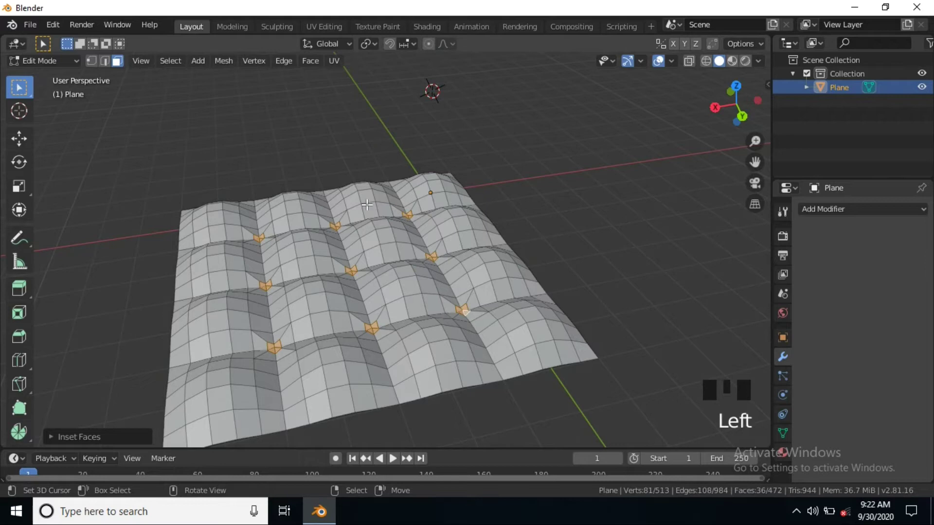
# Step: Sink the tuft faces downward along Z and scale them to zero height into flat dimples
pyautogui.press('g')
pyautogui.press('z')
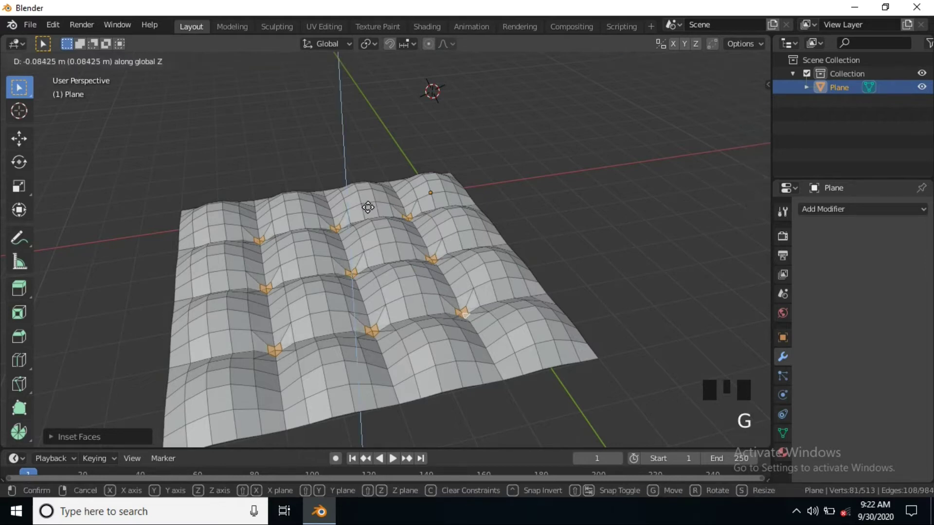
pyautogui.click(369, 213)
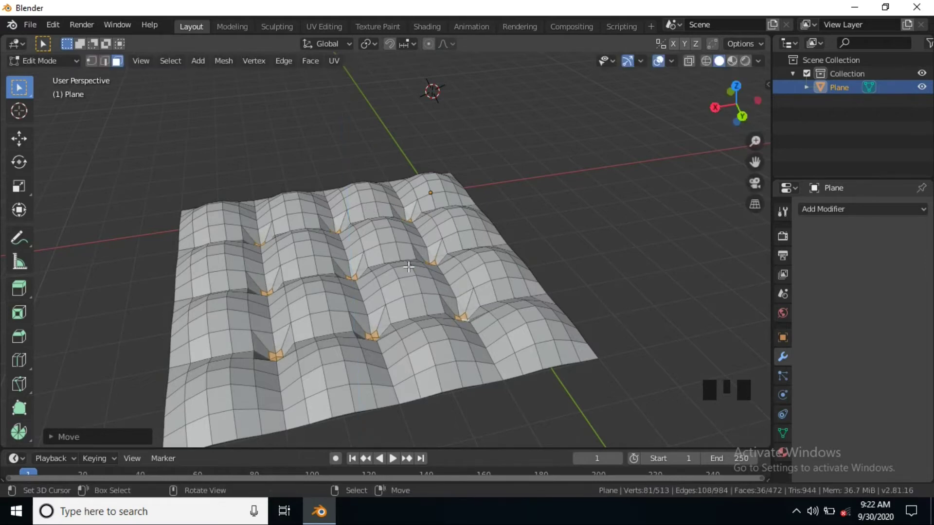
pyautogui.press('s')
pyautogui.press('z')
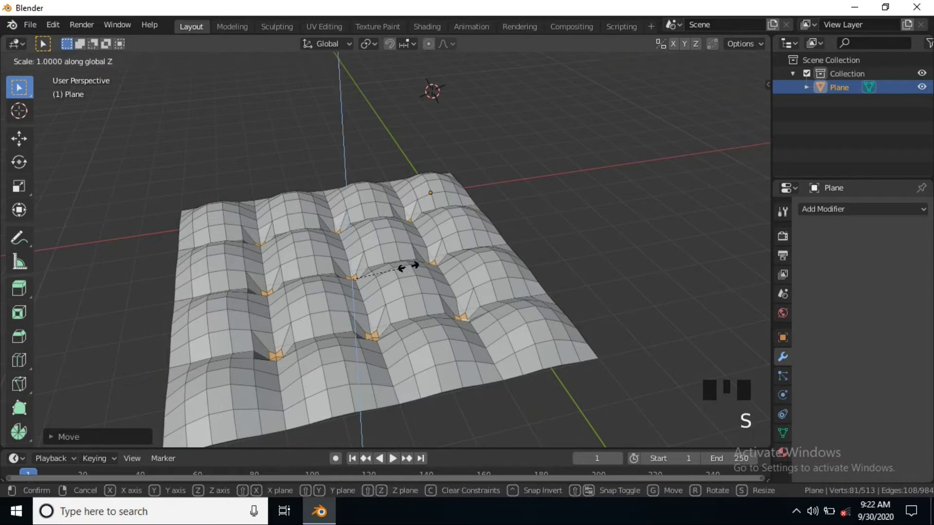
pyautogui.press('0')
pyautogui.click(408, 267)
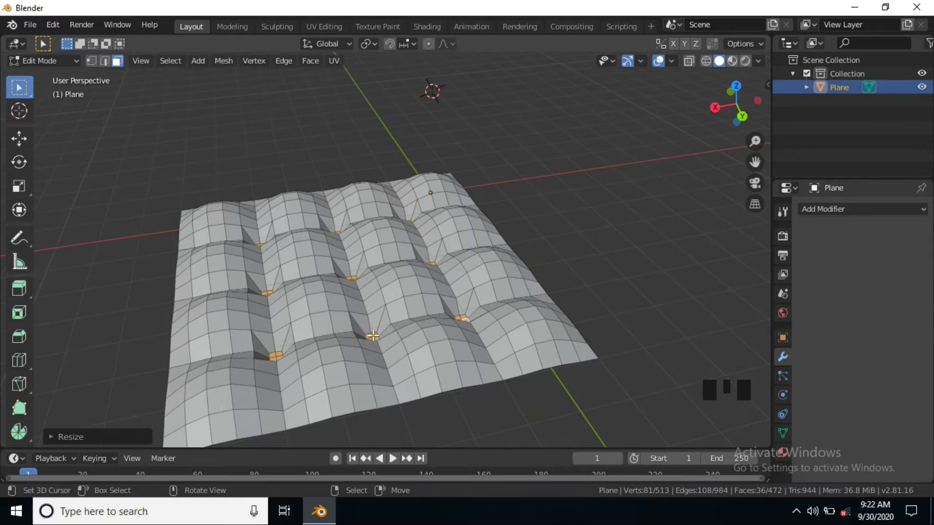
# Step: Extrude the dimple faces to give the buttons depth
pyautogui.press('x')
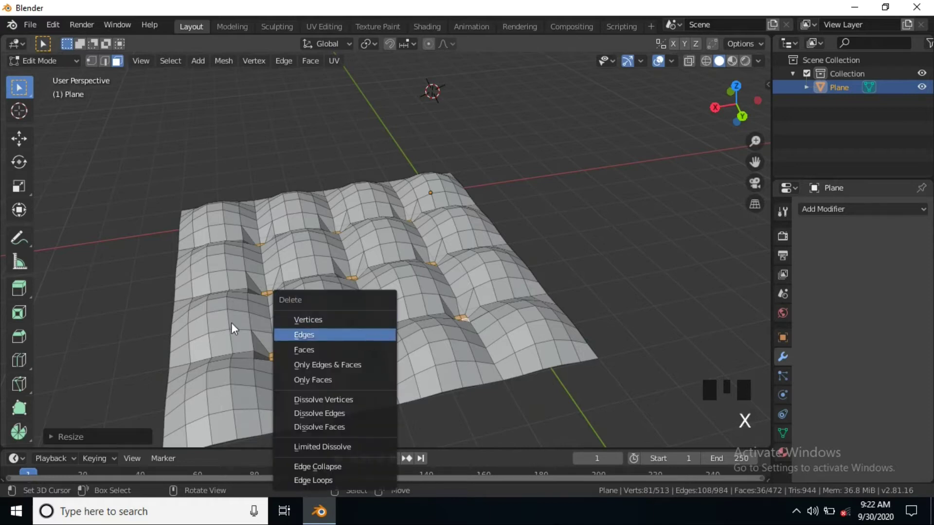
pyautogui.press('Escape')
pyautogui.press('e')
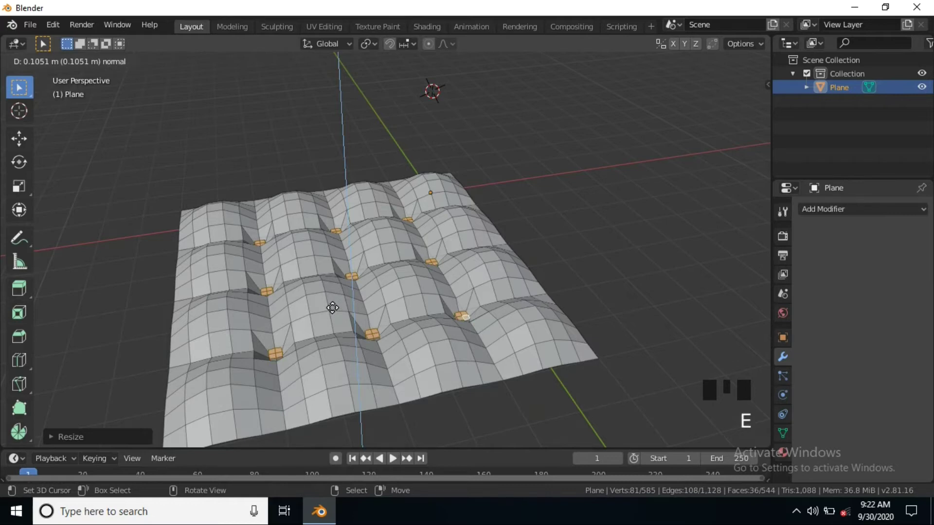
pyautogui.click(331, 306)
pyautogui.moveTo(331, 306); pyautogui.dragTo(325, 310, button='middle')
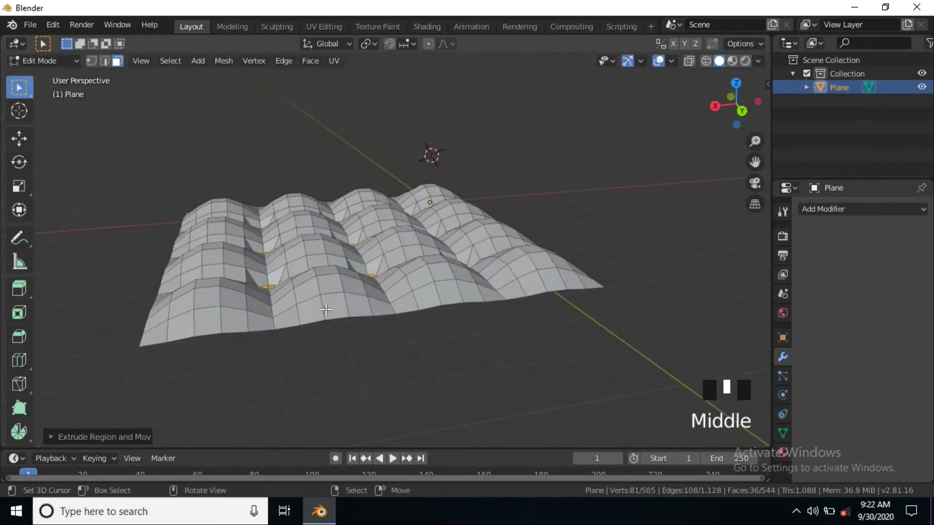
# Step: Set the pivot to Individual Origins and enlarge each dimple face about its own centre
pyautogui.press('s')
pyautogui.click(381, 353)
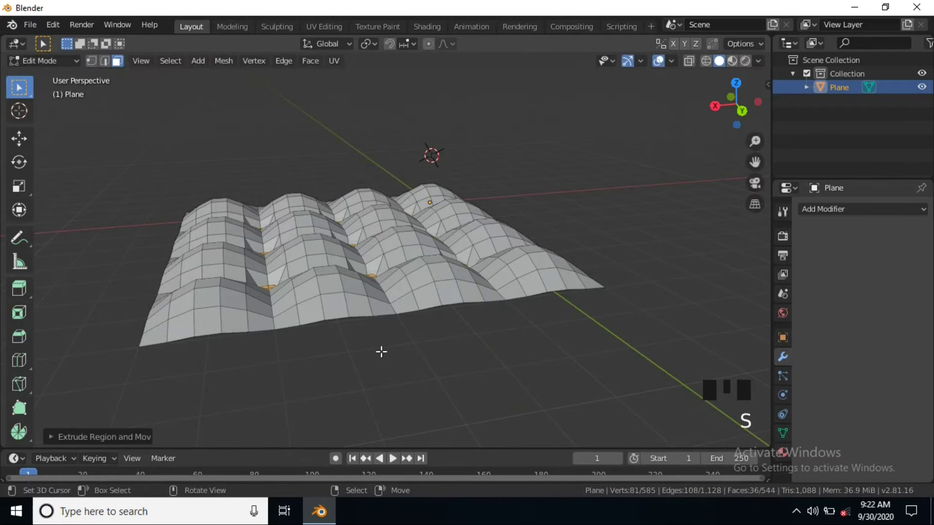
pyautogui.click(390, 44)
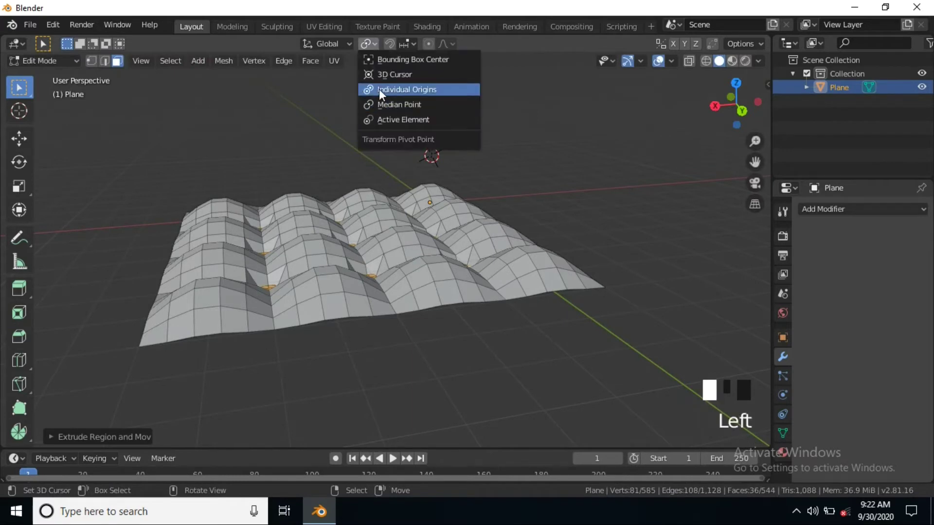
pyautogui.click(408, 90)
pyautogui.moveTo(345, 135); pyautogui.dragTo(547, 369, button='middle')
pyautogui.press('s')
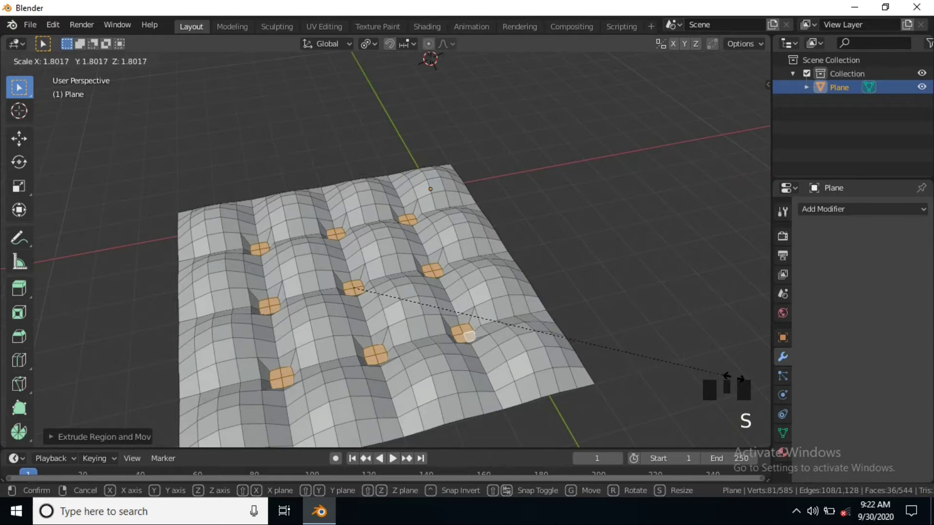
pyautogui.click(757, 376)
# Step: Return to object mode and smooth the cushion with a Subdivision Surface modifier
pyautogui.press('Tab')
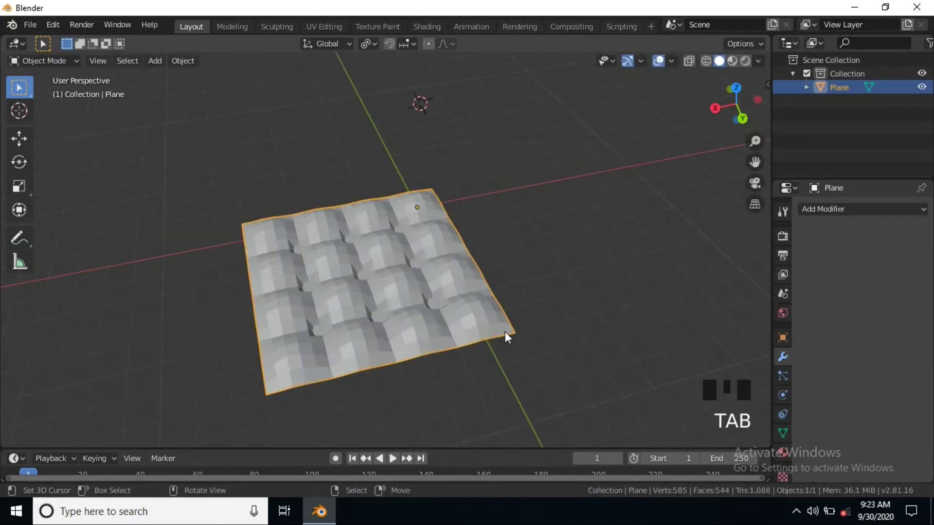
pyautogui.moveTo(504, 332)
pyautogui.mouseDown(button='middle')
pyautogui.moveTo(451, 301)
pyautogui.moveTo(643, 277)
pyautogui.mouseUp(button='middle')
pyautogui.click(861, 211)
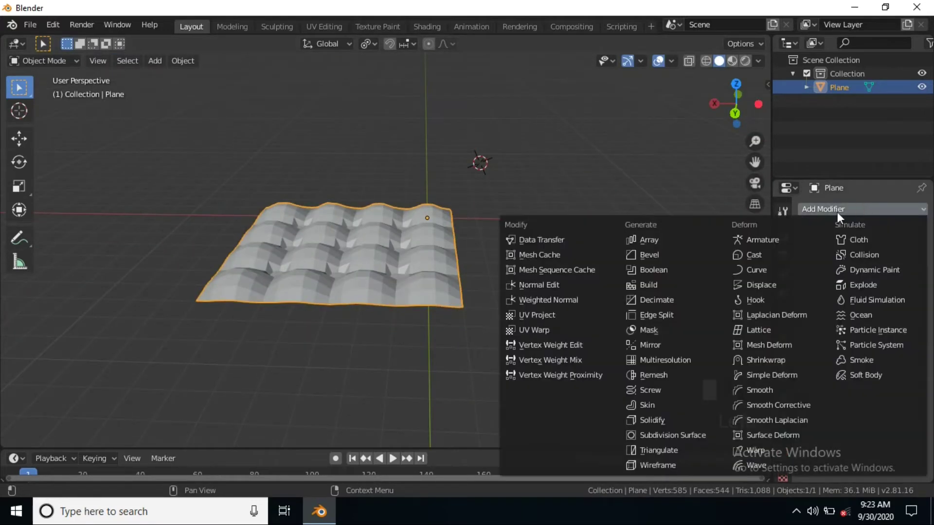
pyautogui.click(672, 435)
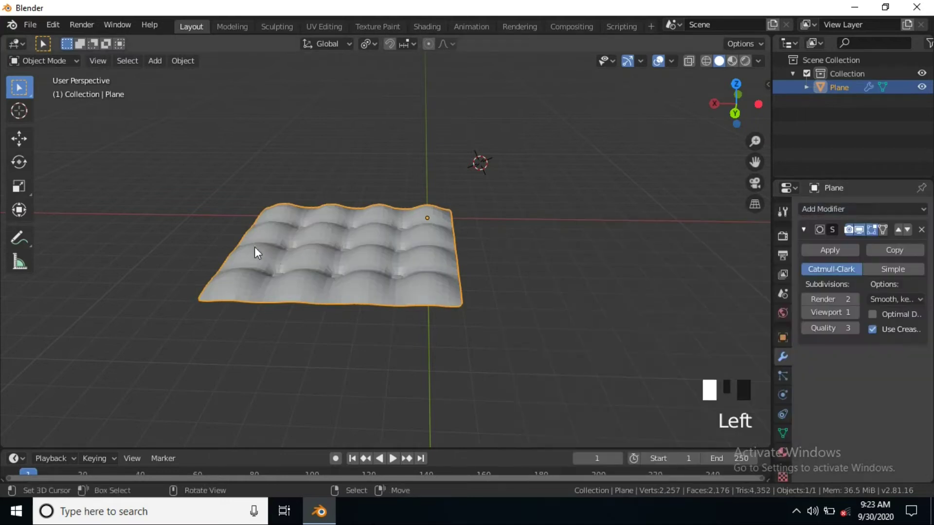
pyautogui.moveTo(255, 247); pyautogui.dragTo(271, 297, button='middle')
pyautogui.scroll(2, 438, 273)
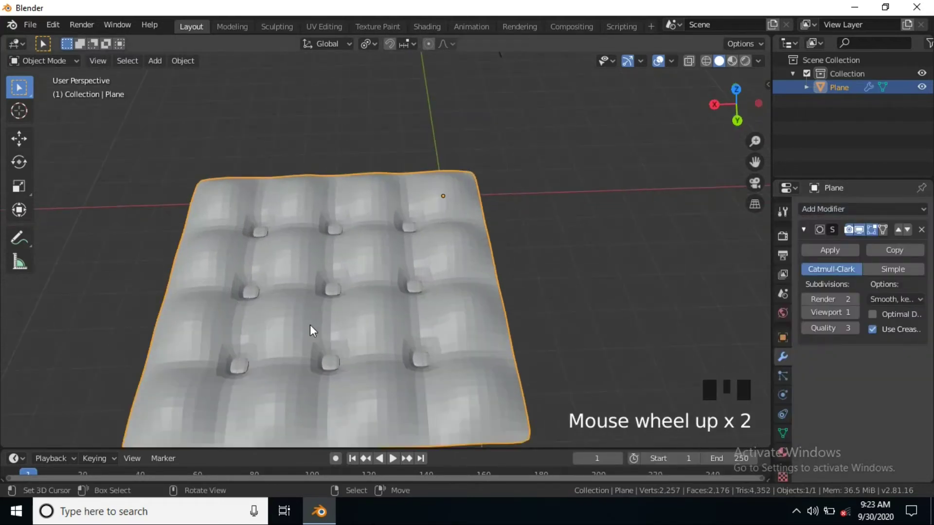
# Step: Disable the subdivision preview in edit mode, check the smoothed tufts, and resume editing the plain cage
pyautogui.press('Tab')
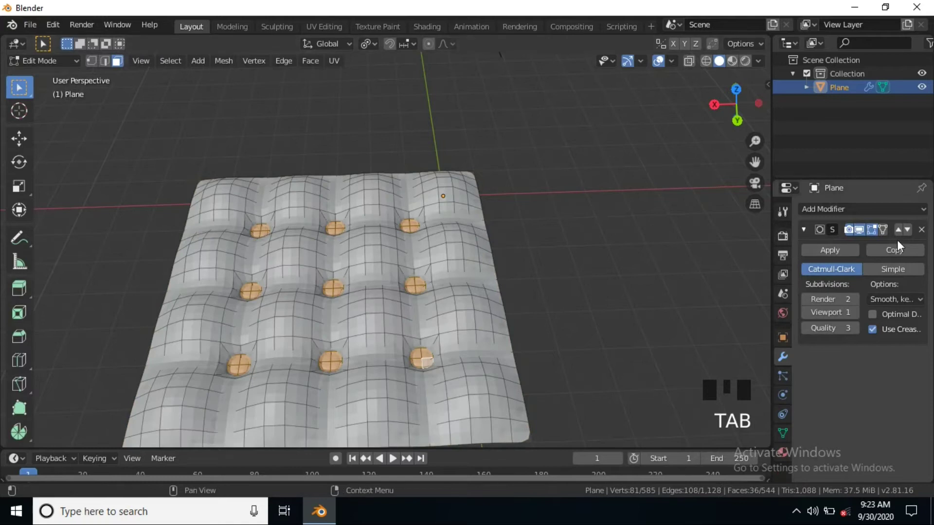
pyautogui.click(869, 230)
pyautogui.scroll(-1, 388, 294)
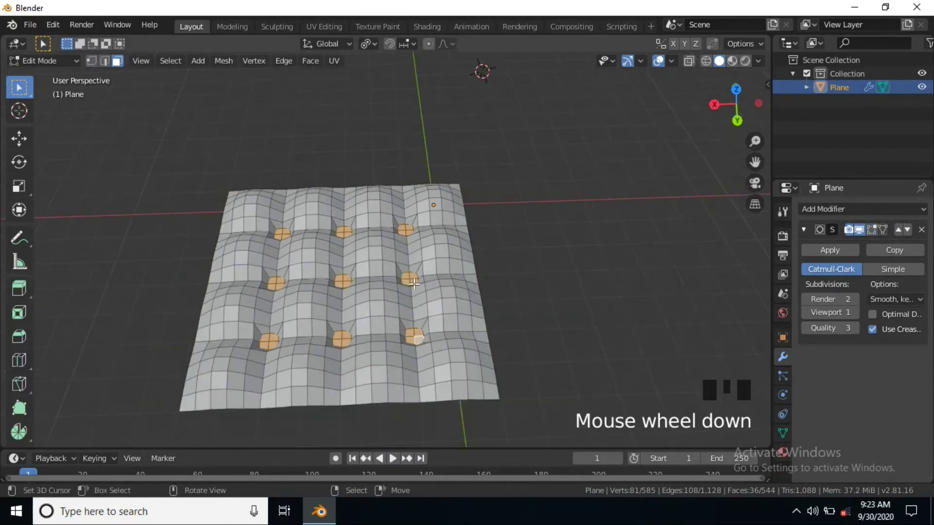
pyautogui.press('Tab')
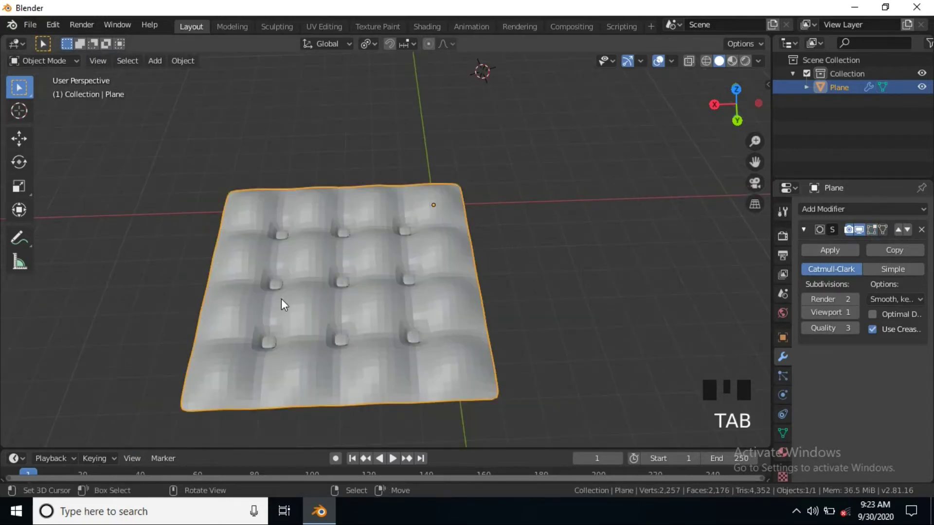
pyautogui.moveTo(281, 298); pyautogui.dragTo(306, 285, button='middle')
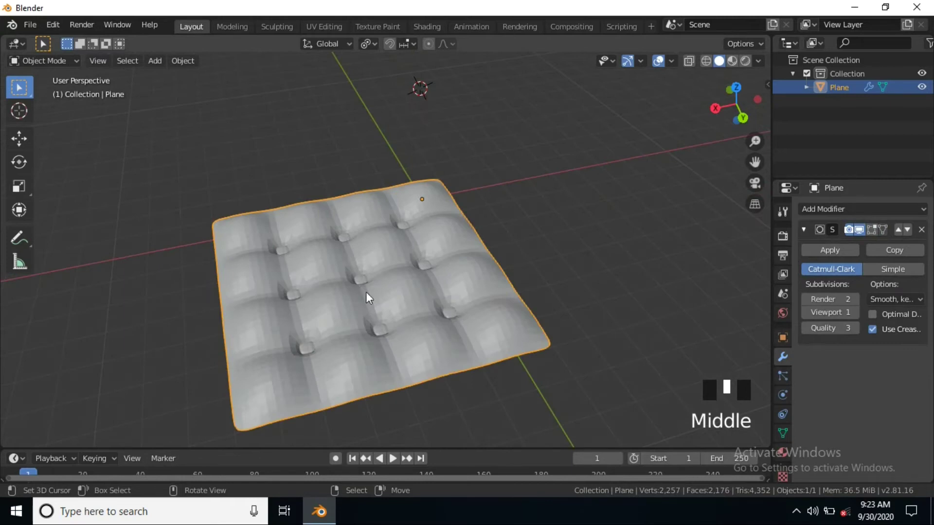
pyautogui.press('Tab')
pyautogui.moveTo(540, 306); pyautogui.dragTo(353, 285, button='middle')
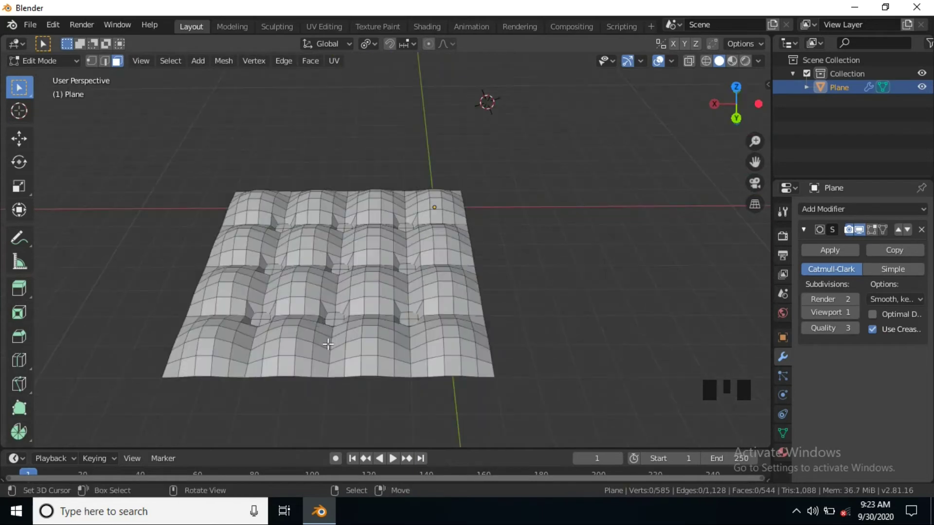
# Step: Switch to edge select and pick the first seam edges running between the quilted patches
pyautogui.moveTo(317, 325); pyautogui.dragTo(335, 338, button='middle')
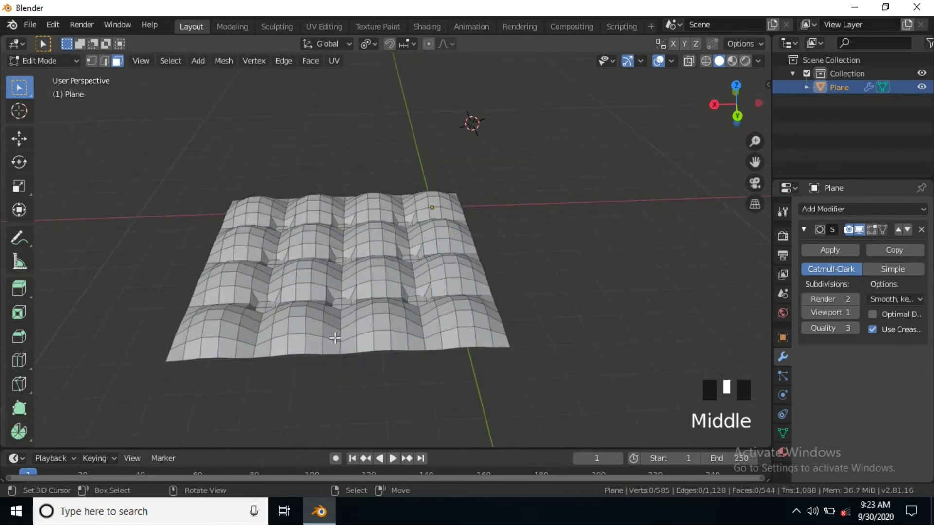
pyautogui.press('2')
pyautogui.moveTo(278, 335); pyautogui.dragTo(270, 384, button='middle')
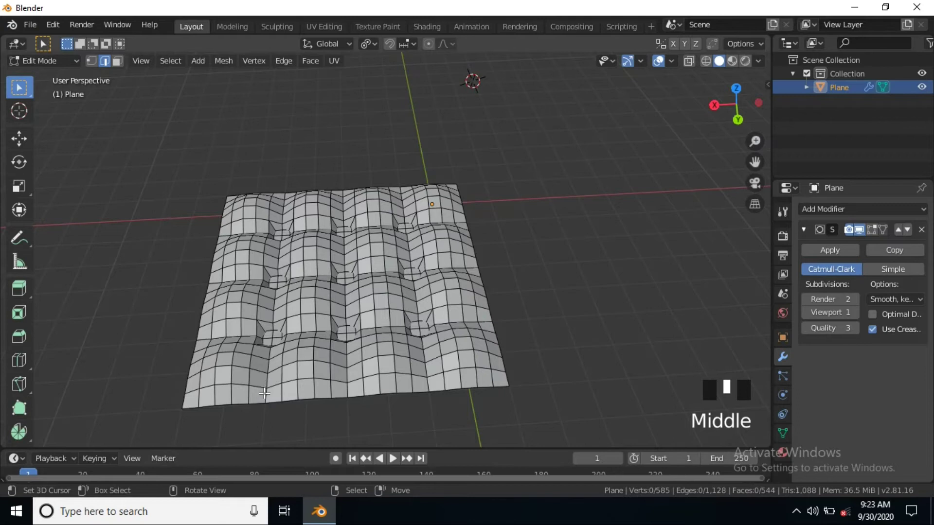
pyautogui.rightClick(264, 393)
pyautogui.keyDown('shift'); pyautogui.rightClick(268, 384); pyautogui.keyUp('shift')
pyautogui.keyDown('shift'); pyautogui.rightClick(268, 365); pyautogui.keyUp('shift')
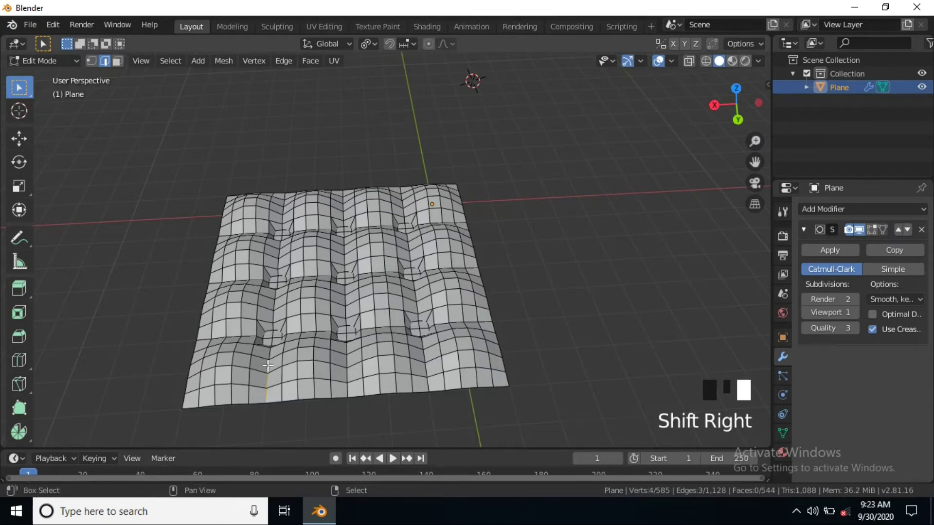
pyautogui.keyDown('shift'); pyautogui.rightClick(351, 349); pyautogui.keyUp('shift')
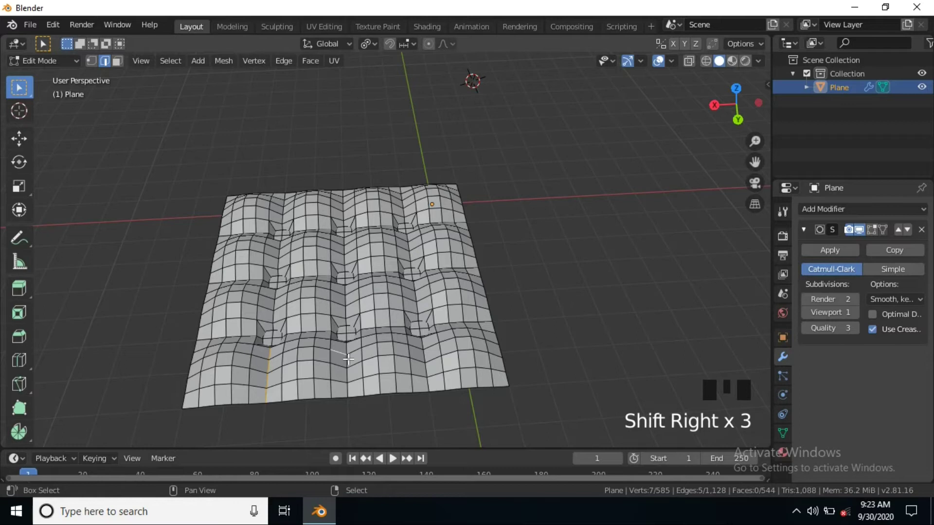
pyautogui.keyDown('shift'); pyautogui.rightClick(337, 352); pyautogui.keyUp('shift')
# Step: Extend the selection along the remaining seam edge lines in both directions
pyautogui.keyDown('shift'); pyautogui.rightClick(349, 359); pyautogui.keyUp('shift')
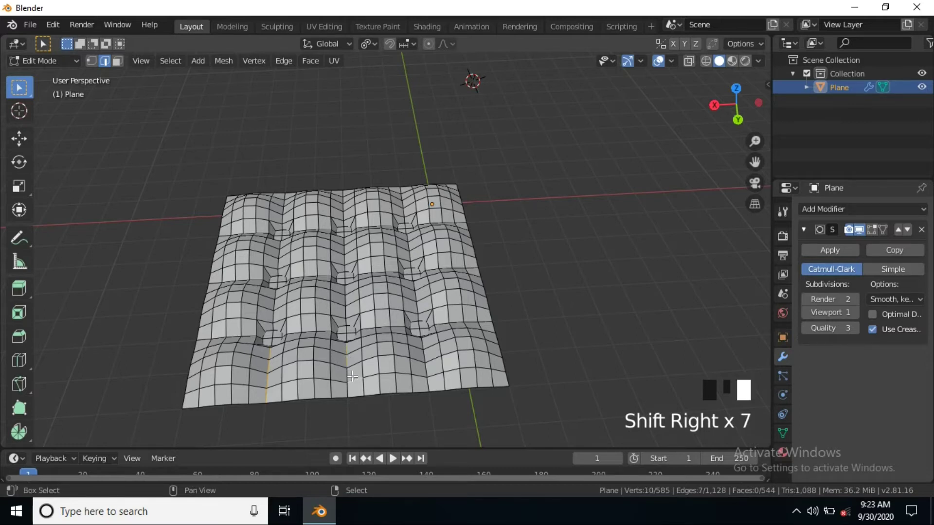
pyautogui.keyDown('shift'); pyautogui.rightClick(354, 381); pyautogui.keyUp('shift')
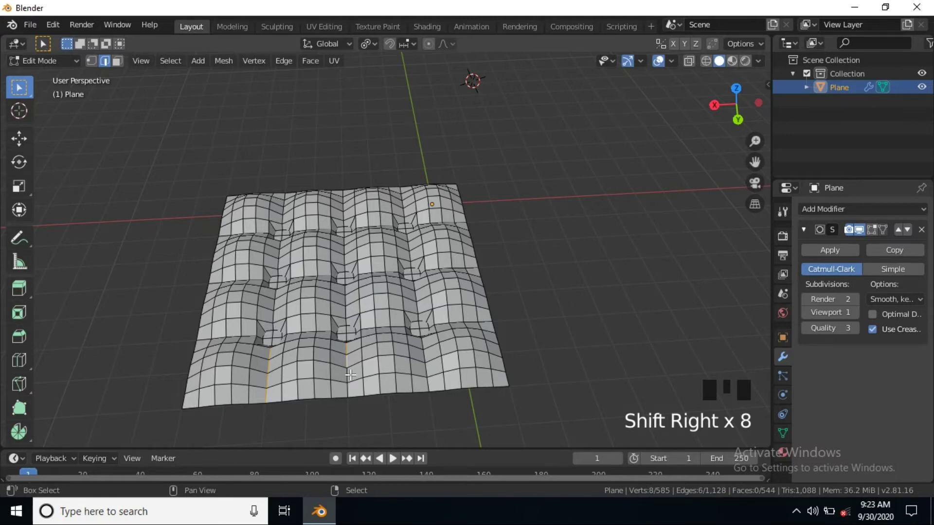
pyautogui.keyDown('shift'); pyautogui.rightClick(350, 375); pyautogui.keyUp('shift')
pyautogui.keyDown('shift'); pyautogui.rightClick(347, 389); pyautogui.keyUp('shift')
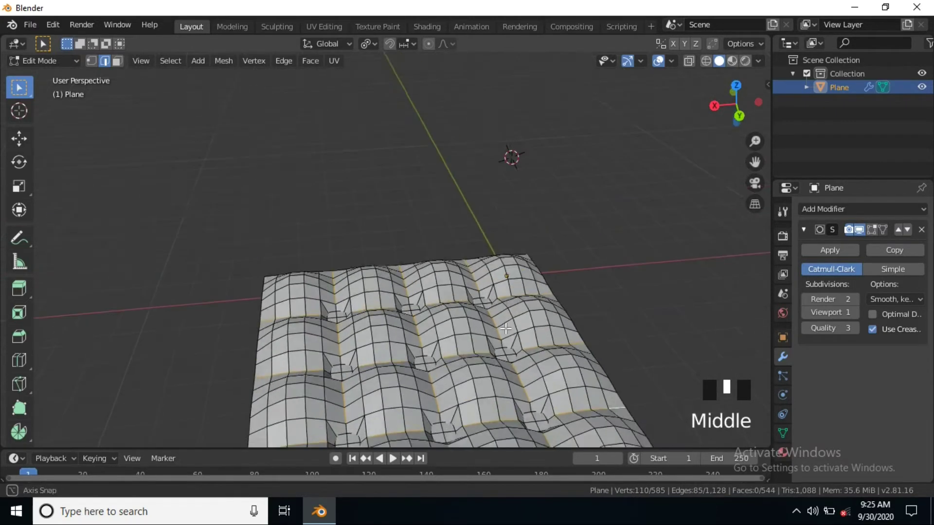
pyautogui.moveTo(437, 307); pyautogui.dragTo(506, 325, button='middle')
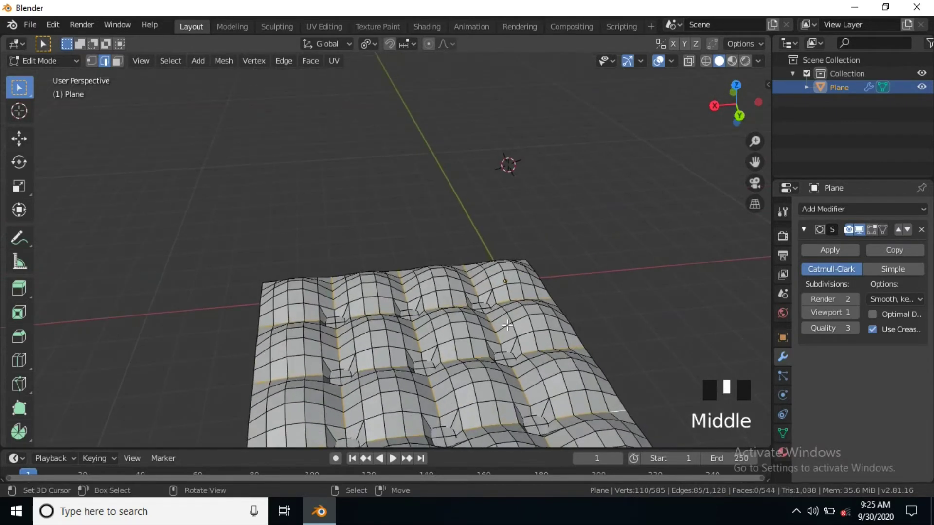
pyautogui.moveTo(482, 360)
pyautogui.keyDown('shift'); pyautogui.mouseDown(button='middle')
pyautogui.moveTo(391, 251)
pyautogui.moveTo(403, 299)
pyautogui.mouseUp(button='middle'); pyautogui.keyUp('shift')
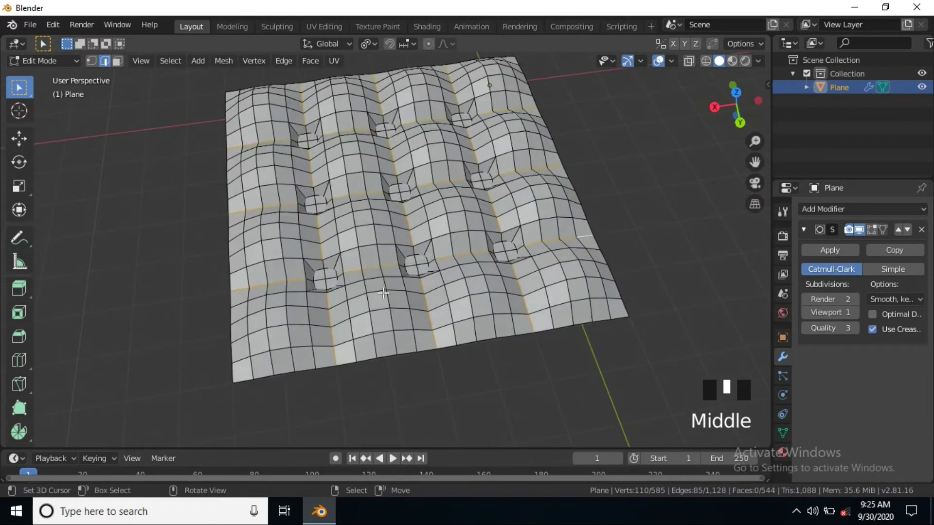
# Step: Bevel the selected seam edge loops into narrow strips (Ctrl+B)
pyautogui.hotkey('ctrl', 'b')
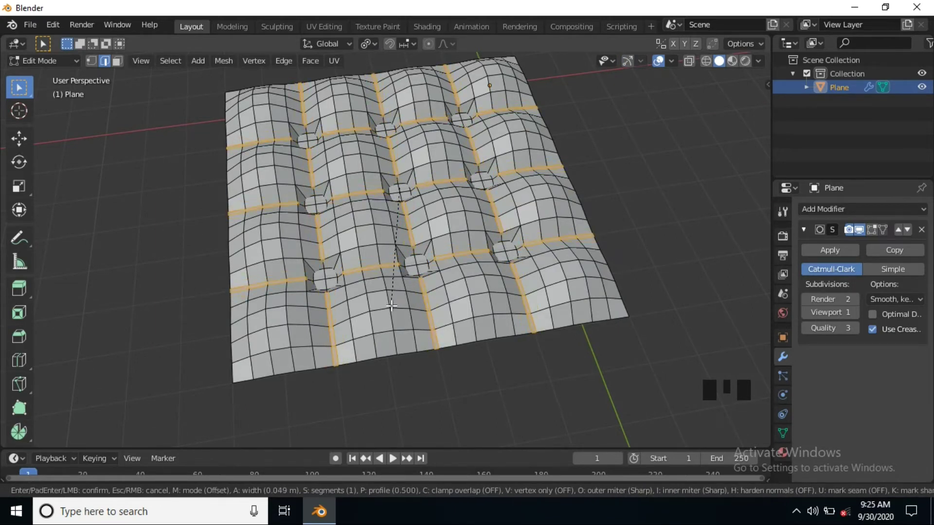
pyautogui.click(391, 306)
pyautogui.moveTo(391, 306); pyautogui.dragTo(330, 321, button='middle')
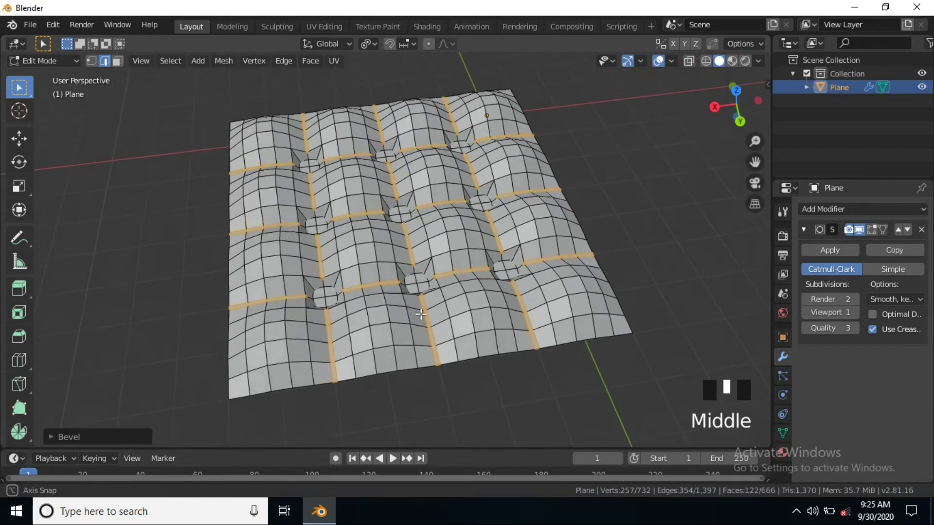
# Step: Extrude the seam strips upward into raised piping along the tile seams
pyautogui.press('e')
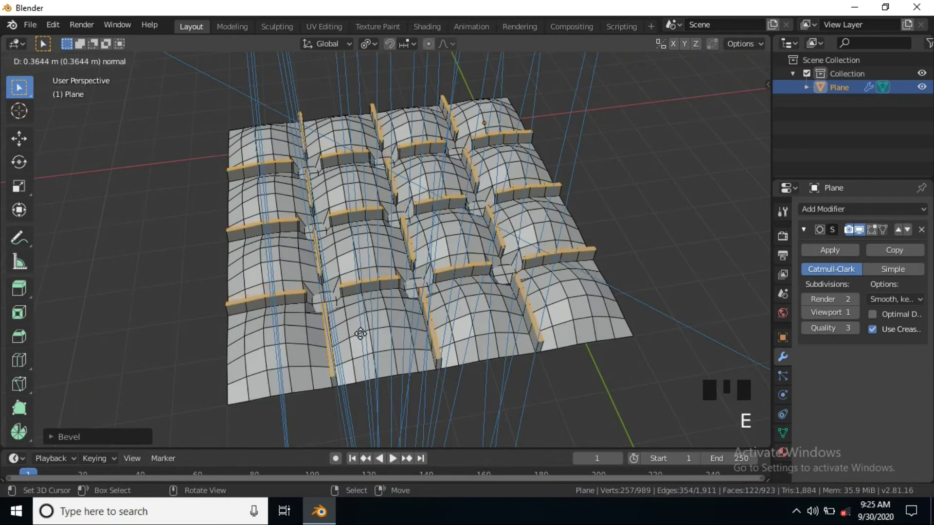
pyautogui.press('z')
pyautogui.press('z')
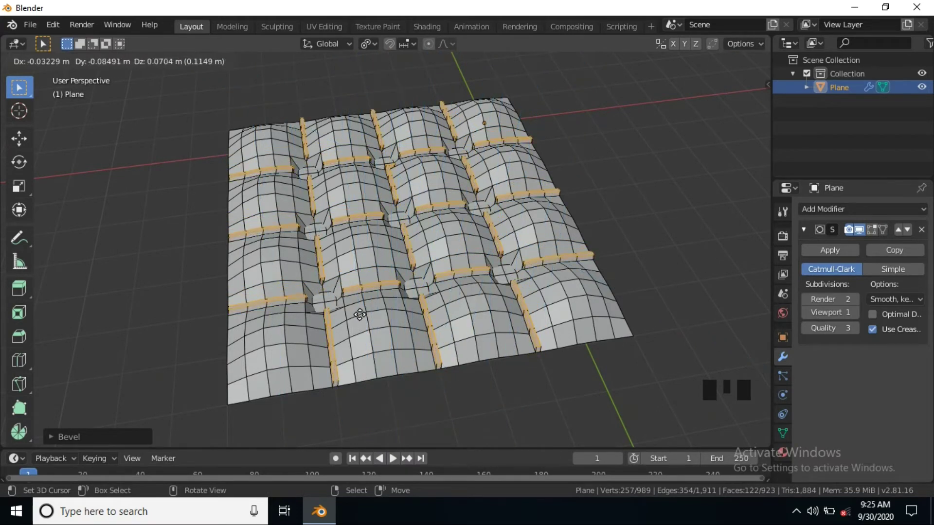
pyautogui.click(360, 315)
pyautogui.moveTo(359, 315)
pyautogui.mouseDown(button='middle')
pyautogui.moveTo(330, 347)
pyautogui.moveTo(473, 353)
pyautogui.mouseUp(button='middle')
pyautogui.scroll(-2, 330, 348)
pyautogui.scroll(-2, 330, 347)
pyautogui.moveTo(321, 355)
pyautogui.keyDown('shift'); pyautogui.mouseDown(button='middle')
pyautogui.moveTo(384, 285)
pyautogui.moveTo(336, 299)
pyautogui.moveTo(389, 371)
pyautogui.mouseUp(button='middle'); pyautogui.keyUp('shift')
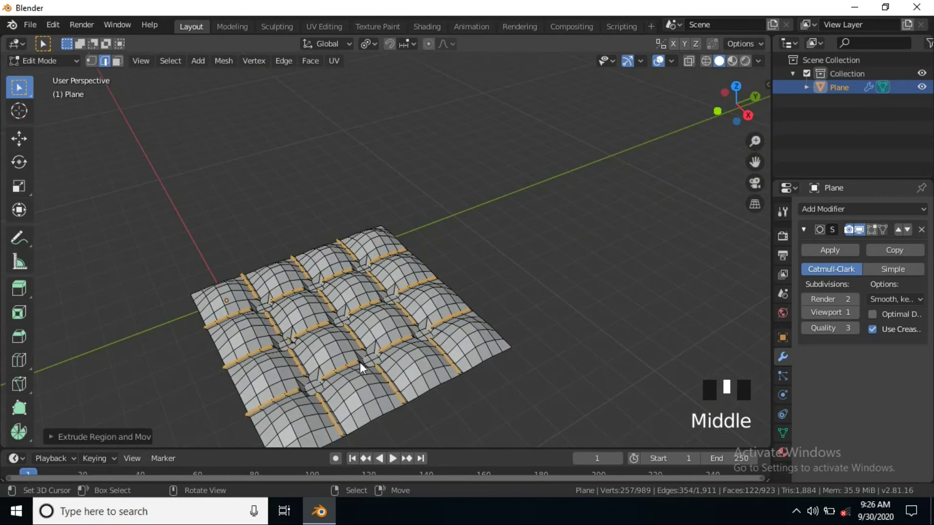
# Step: Raise the Subdivision modifier's viewport level to 2 for a smoother preview
pyautogui.press('Tab')
pyautogui.moveTo(586, 347); pyautogui.dragTo(497, 384, button='middle')
pyautogui.scroll(5, 379, 373)
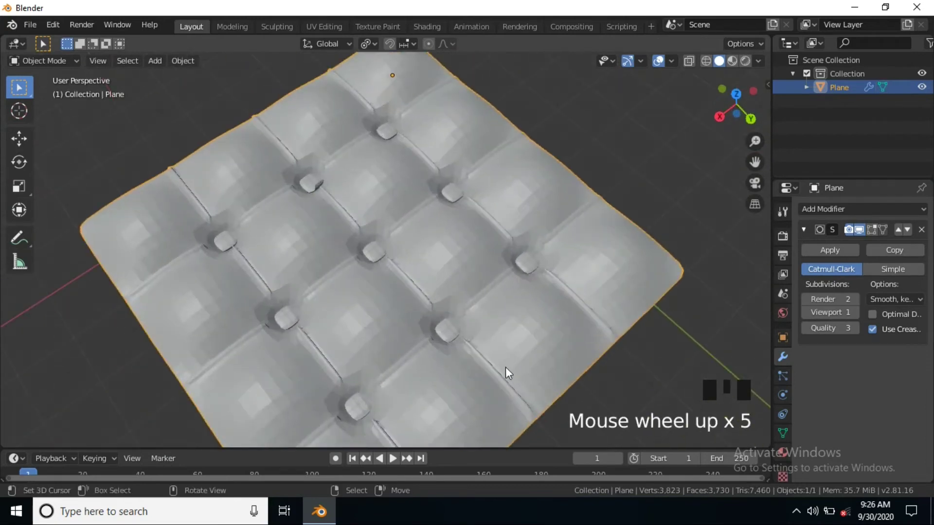
pyautogui.click(856, 312)
pyautogui.moveTo(424, 427); pyautogui.dragTo(477, 388, button='middle')
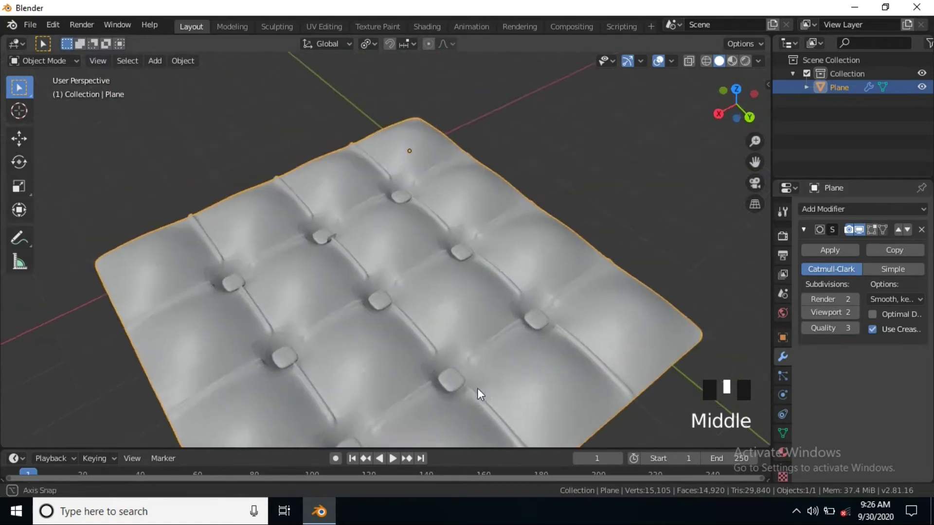
# Step: Nudge the seam edges vertically so they read as grooves, then inspect the cushion in object mode
pyautogui.press('Tab')
pyautogui.press('g')
pyautogui.press('z')
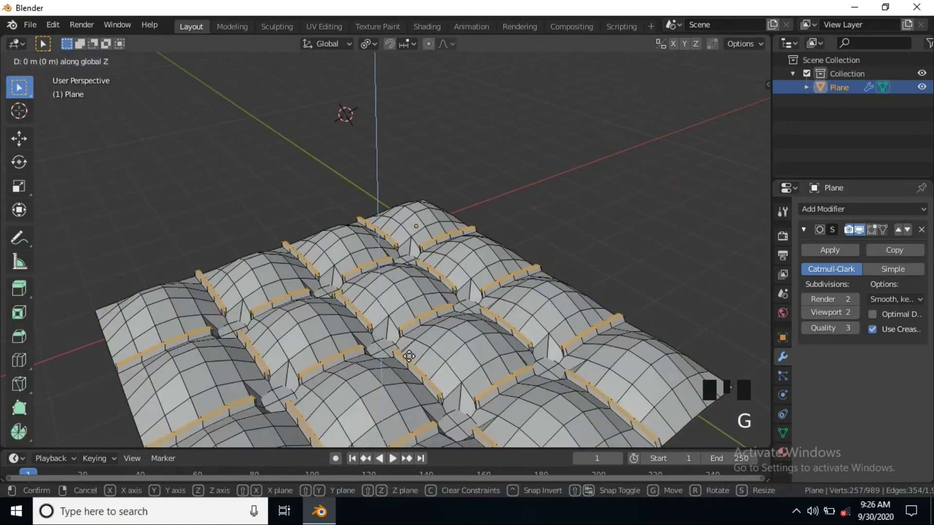
pyautogui.click(373, 363)
pyautogui.scroll(-3, 373, 362)
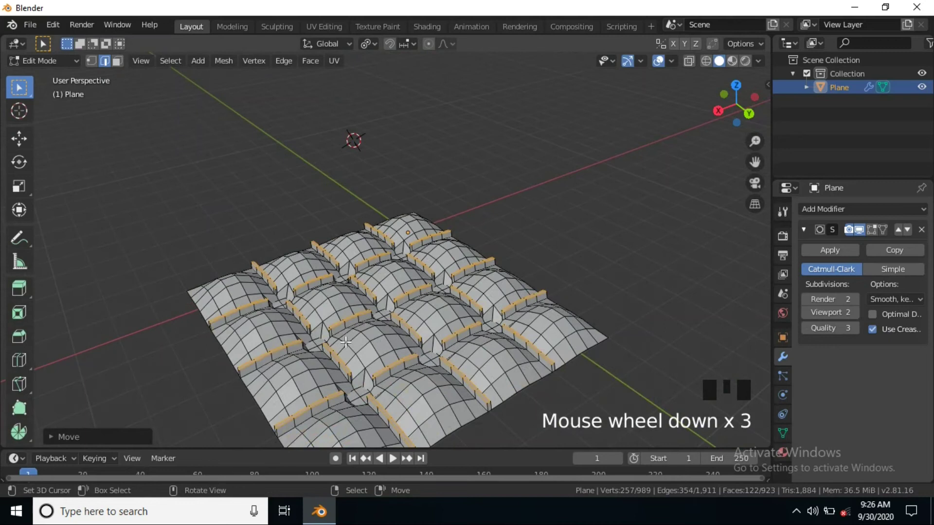
pyautogui.press('Tab')
pyautogui.moveTo(311, 342); pyautogui.dragTo(379, 354, button='middle')
pyautogui.scroll(1, 324, 372)
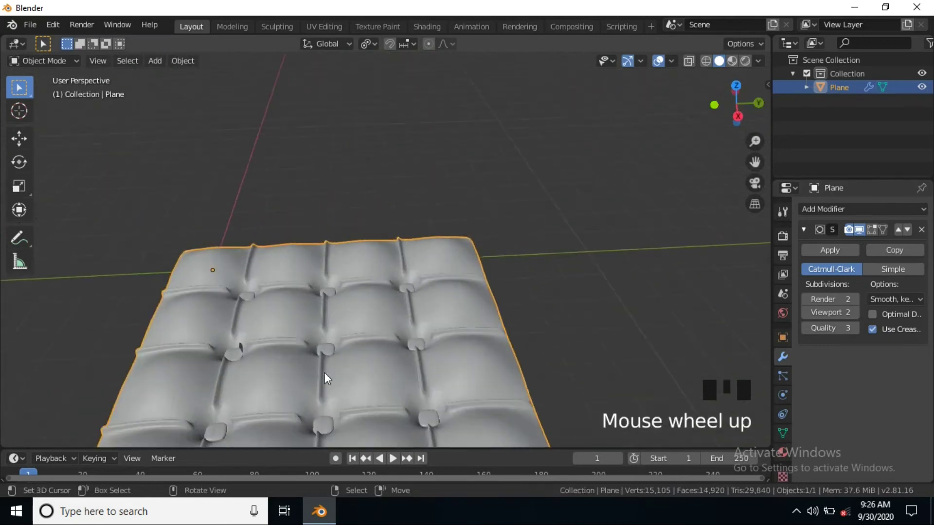
pyautogui.scroll(1, 262, 370)
pyautogui.scroll(-6, 279, 326)
pyautogui.moveTo(279, 326); pyautogui.dragTo(404, 367, button='middle')
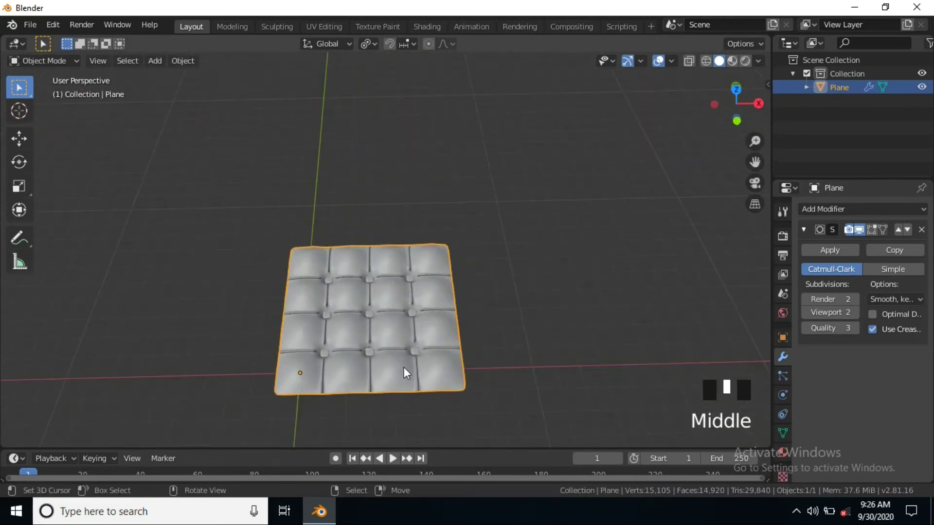
pyautogui.scroll(3, 401, 365)
pyautogui.scroll(1, 339, 383)
pyautogui.keyDown('shift'); pyautogui.moveTo(352, 402); pyautogui.dragTo(364, 277, button='middle'); pyautogui.keyUp('shift')
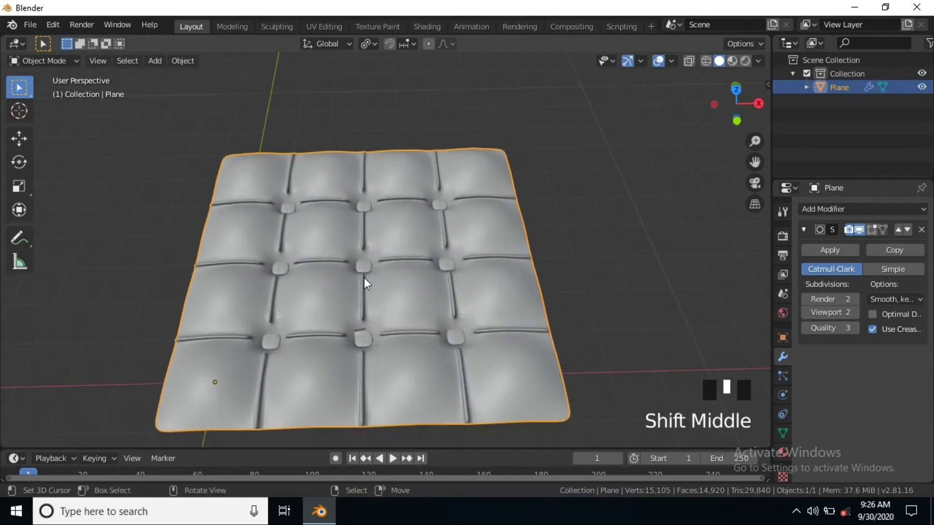
pyautogui.moveTo(374, 313)
pyautogui.mouseDown(button='middle')
pyautogui.moveTo(510, 231)
pyautogui.moveTo(593, 331)
pyautogui.moveTo(538, 293)
pyautogui.moveTo(408, 275)
pyautogui.mouseUp(button='middle')
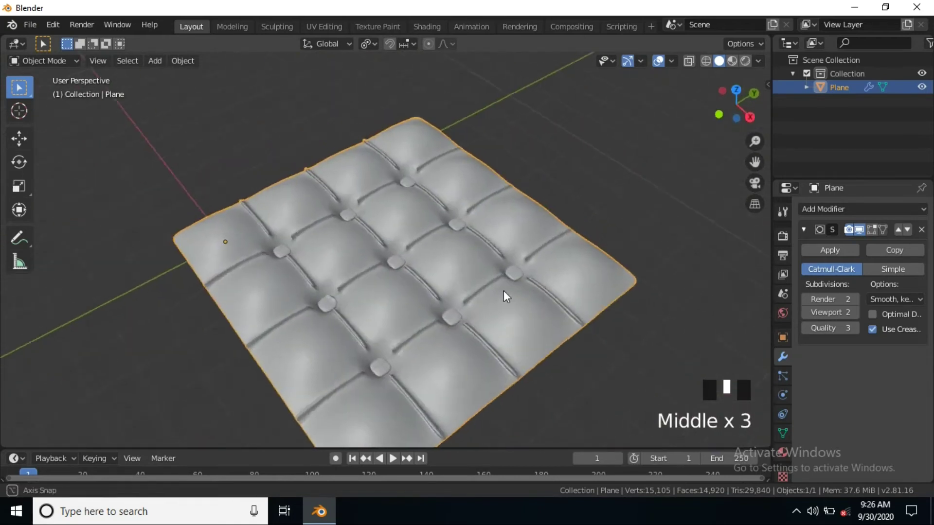
# Step: Shade the cushion smooth and enable Auto Smooth under the mesh's Normals settings
pyautogui.press('w')
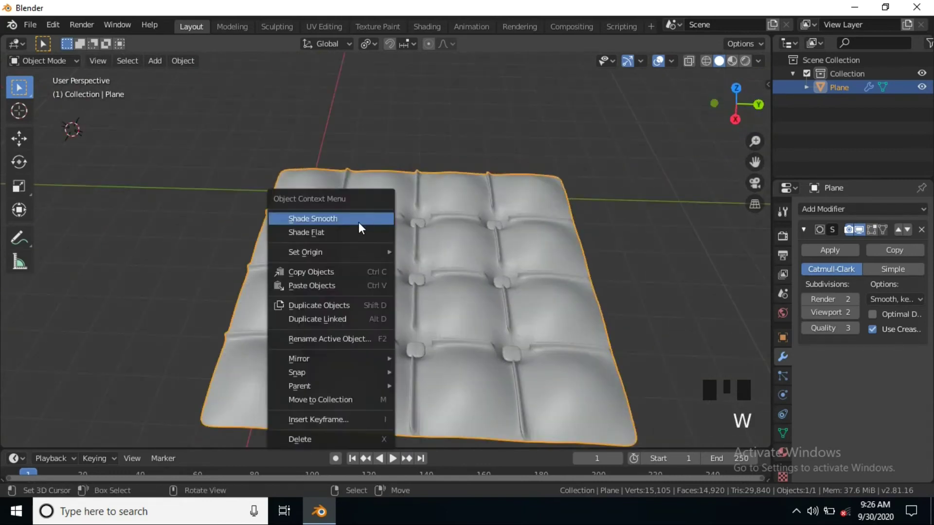
pyautogui.click(359, 223)
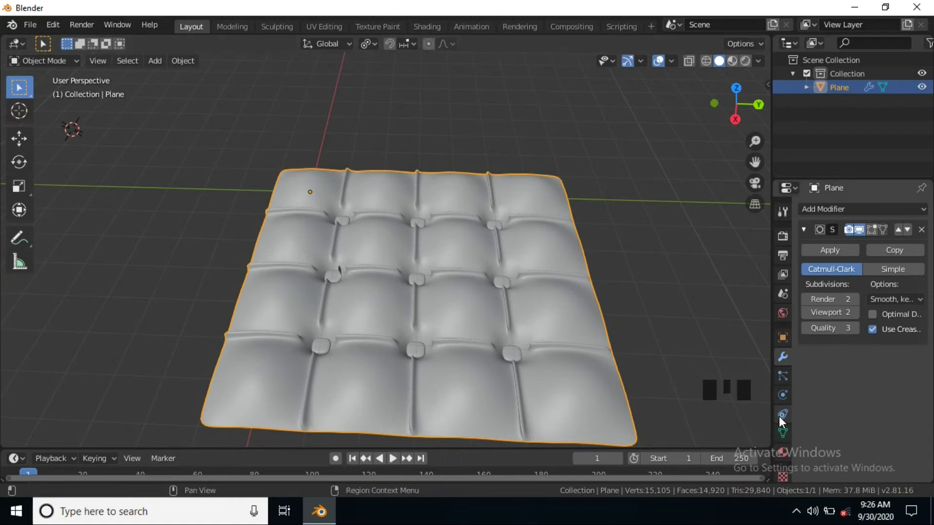
pyautogui.click(783, 430)
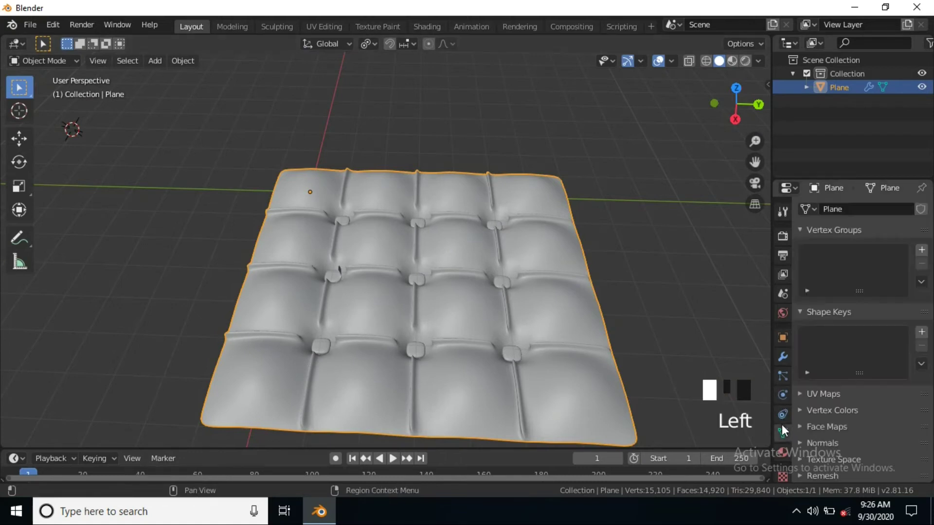
pyautogui.click(836, 455)
pyautogui.click(828, 457)
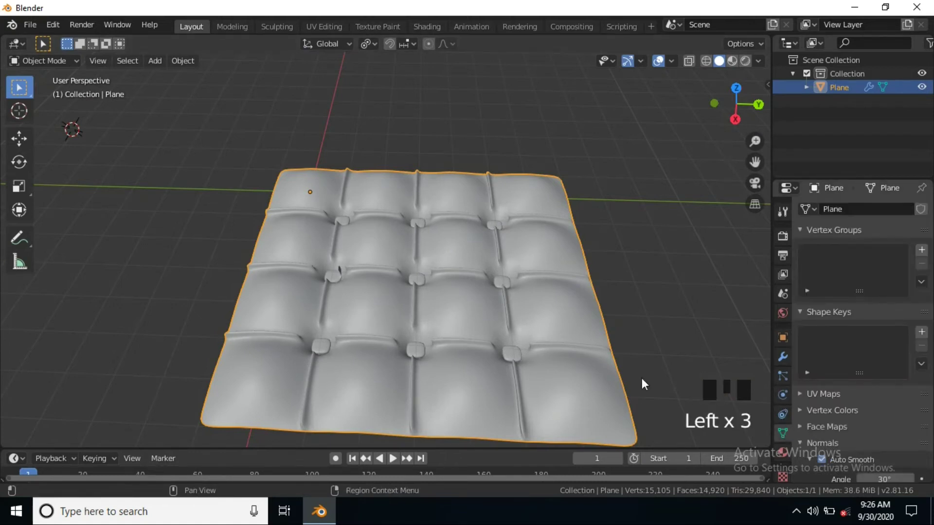
pyautogui.moveTo(429, 319); pyautogui.dragTo(380, 343, button='middle')
pyautogui.scroll(2, 364, 356)
pyautogui.scroll(2, 365, 355)
pyautogui.scroll(-3, 298, 286)
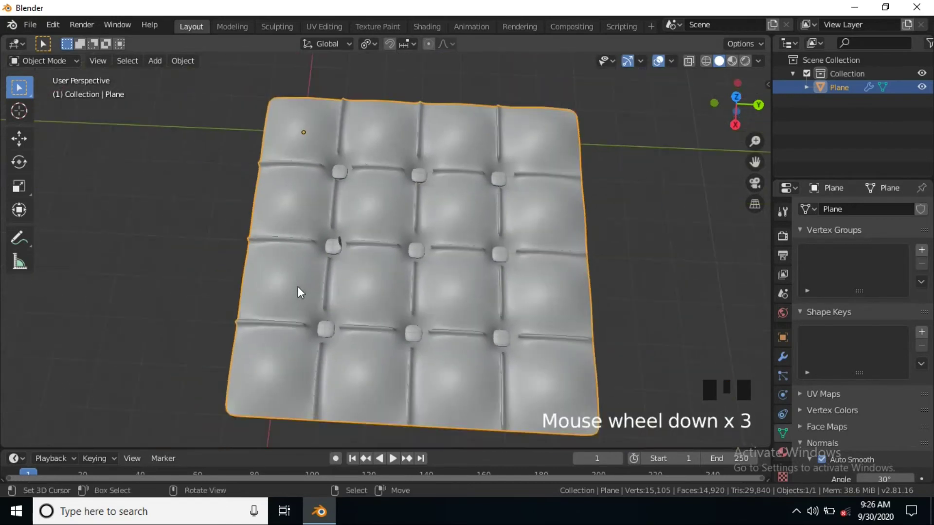
pyautogui.moveTo(445, 336)
pyautogui.keyDown('shift'); pyautogui.mouseDown(button='middle')
pyautogui.moveTo(362, 285)
pyautogui.moveTo(326, 285)
pyautogui.mouseUp(button='middle'); pyautogui.keyUp('shift')
# Step: Move a stray seam edge into place at a button dimple corner and box-select the corner edges
pyautogui.press('Tab')
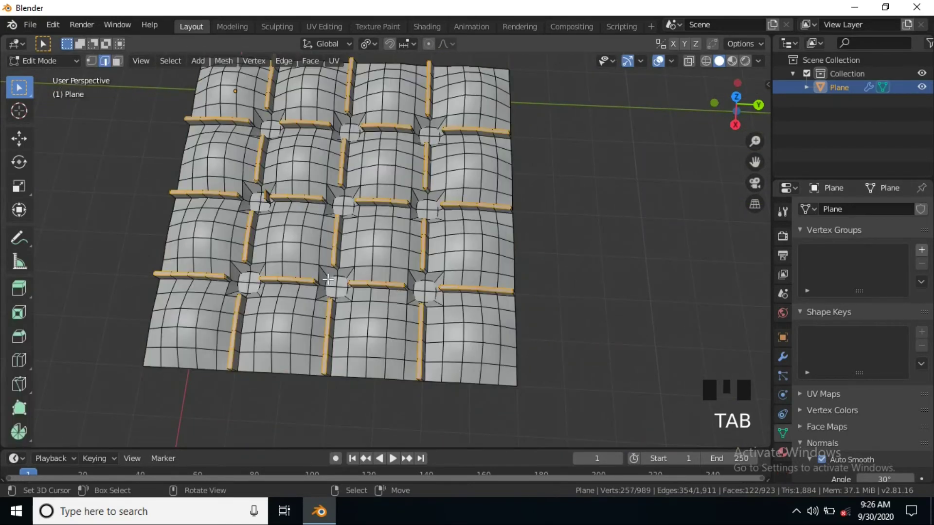
pyautogui.scroll(3, 299, 216)
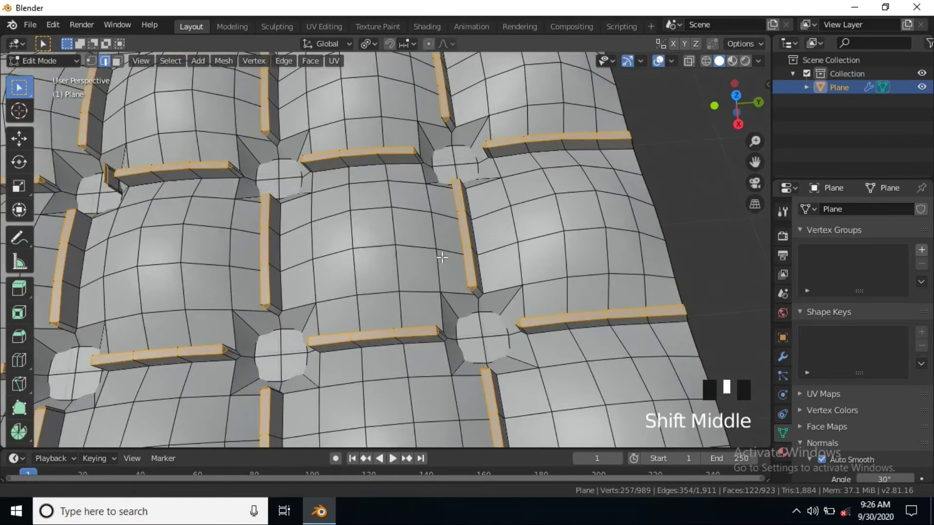
pyautogui.keyDown('shift'); pyautogui.moveTo(299, 217); pyautogui.dragTo(218, 190, button='middle'); pyautogui.keyUp('shift')
pyautogui.scroll(1, 139, 172)
pyautogui.rightClick(146, 172)
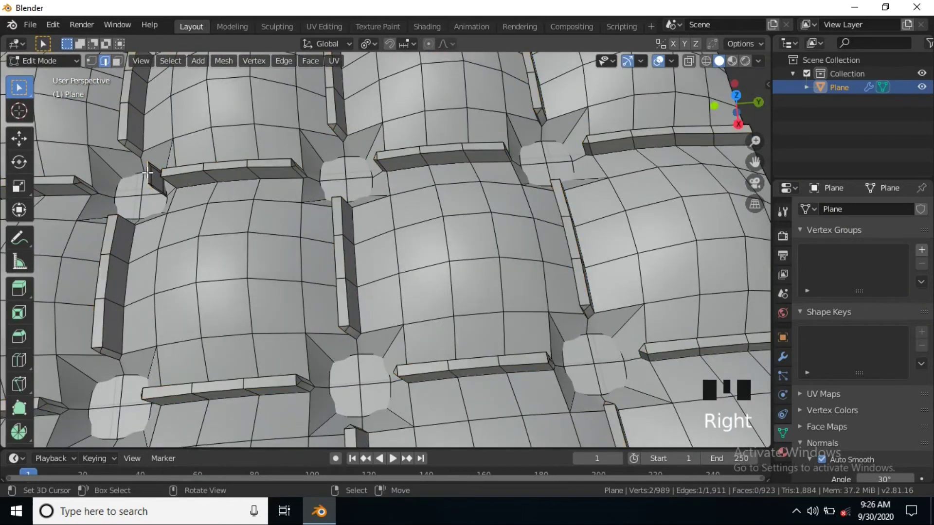
pyautogui.press('g')
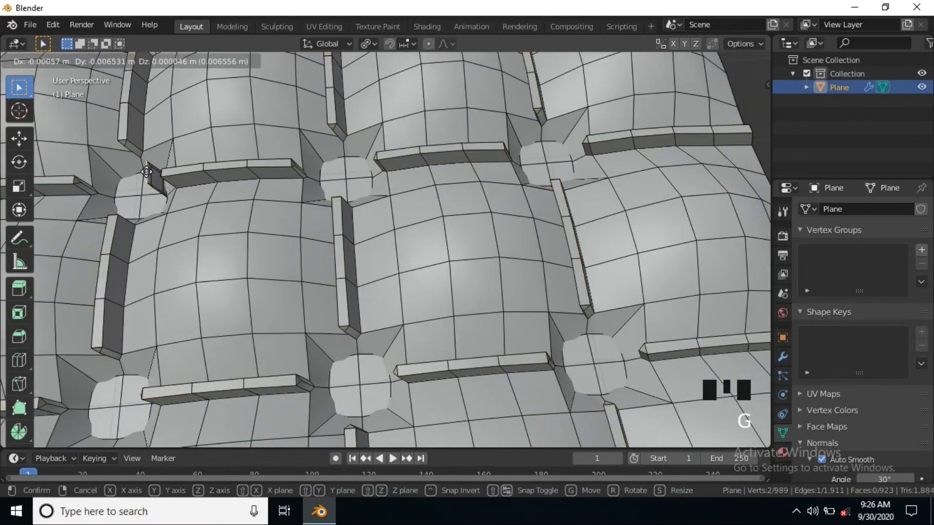
pyautogui.press('z')
pyautogui.click(161, 187)
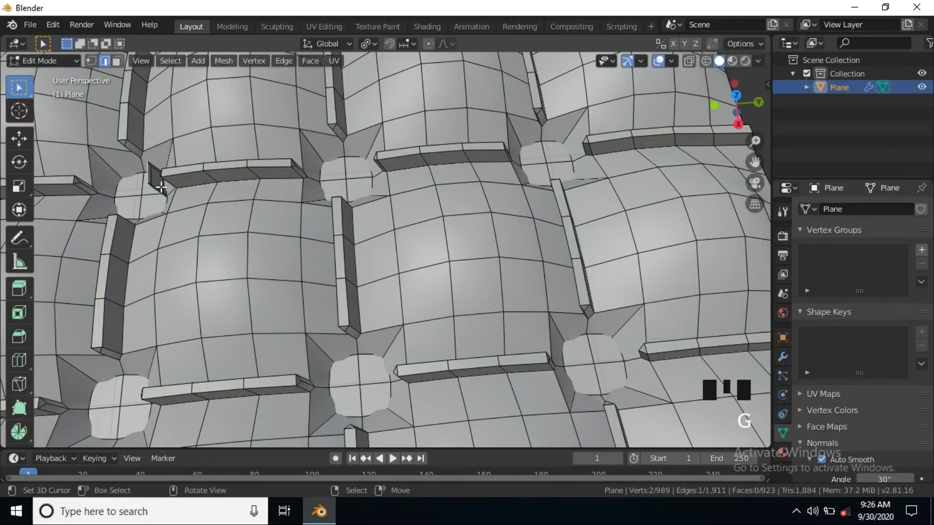
pyautogui.scroll(2, 161, 188)
pyautogui.keyDown('shift'); pyautogui.moveTo(161, 187); pyautogui.dragTo(206, 189, button='middle'); pyautogui.keyUp('shift')
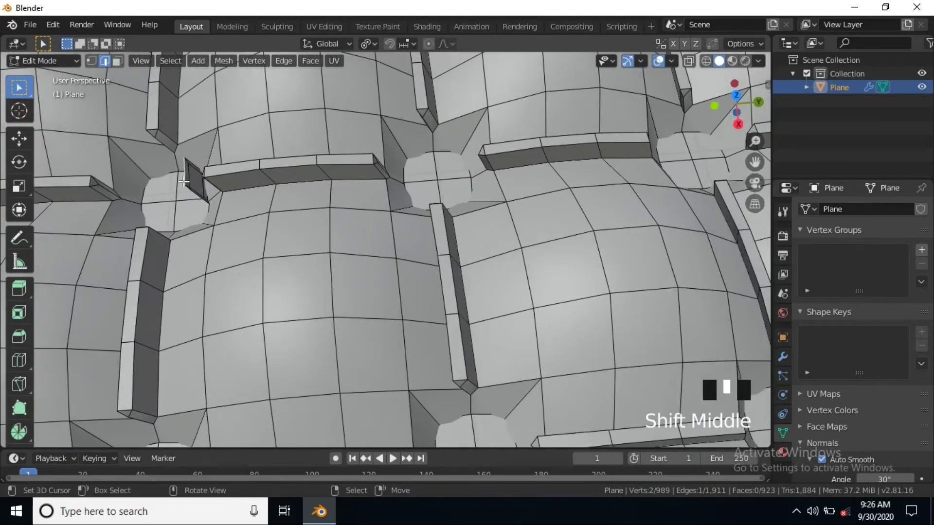
pyautogui.press('b')
pyautogui.moveTo(183, 188); pyautogui.dragTo(201, 201)
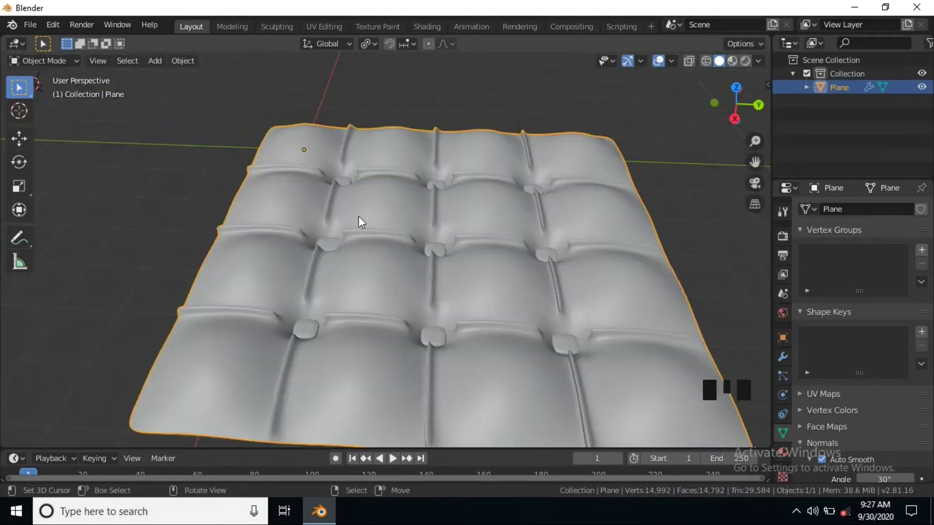
# Step: Raise the whole mattress higher along the vertical axis in object mode
pyautogui.moveTo(442, 315); pyautogui.dragTo(441, 326, button='middle')
pyautogui.scroll(-2, 425, 294)
pyautogui.keyDown('shift'); pyautogui.moveTo(425, 294); pyautogui.dragTo(429, 228, button='middle'); pyautogui.keyUp('shift')
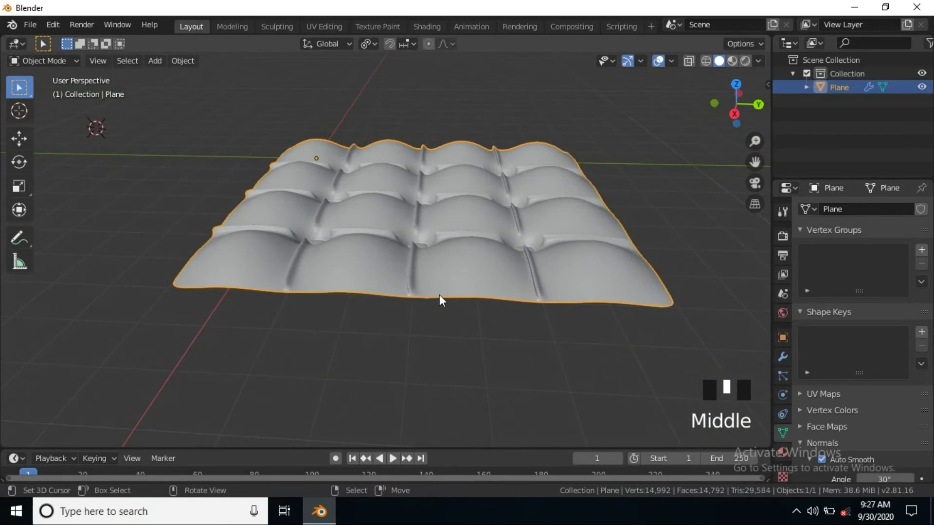
pyautogui.press('g')
pyautogui.press('z')
pyautogui.click(430, 250)
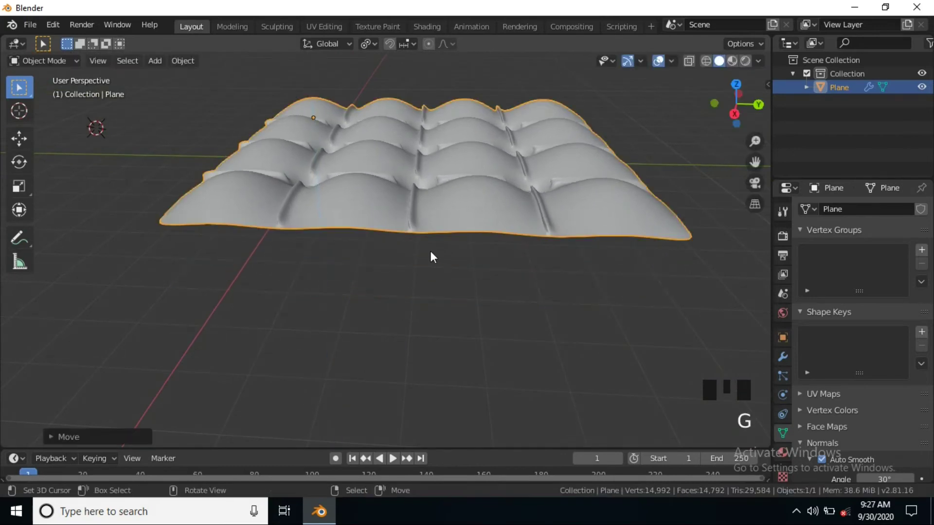
pyautogui.scroll(-2, 430, 250)
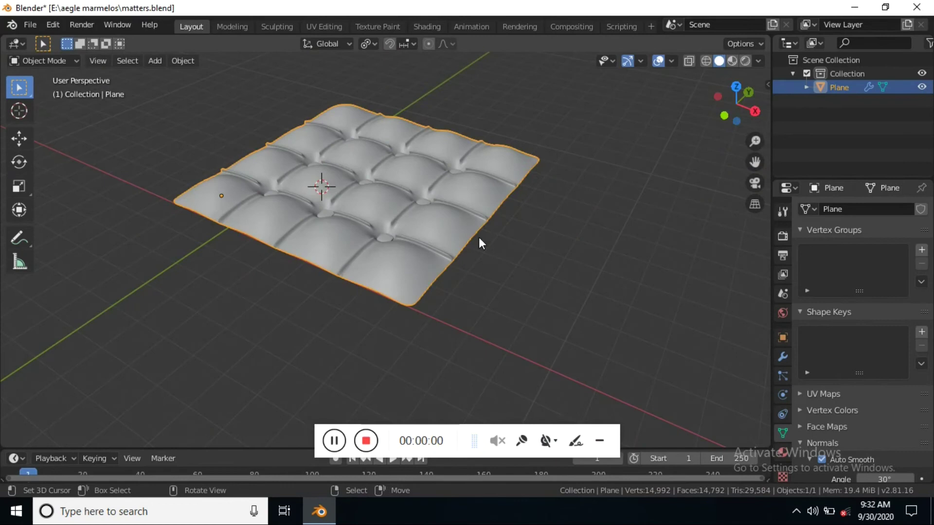
# Step: Select the mattress's outer boundary edge loop
pyautogui.press('Tab')
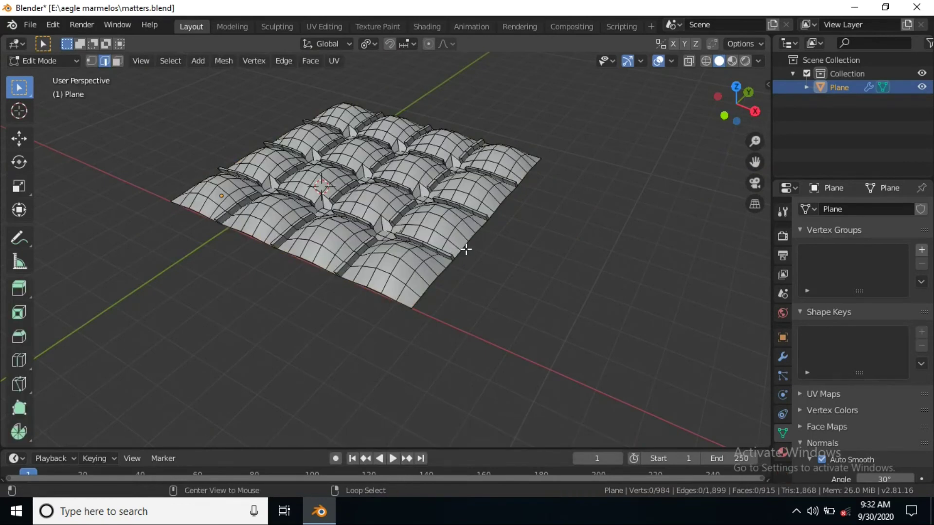
pyautogui.keyDown('alt'); pyautogui.click(465, 249); pyautogui.keyUp('alt')
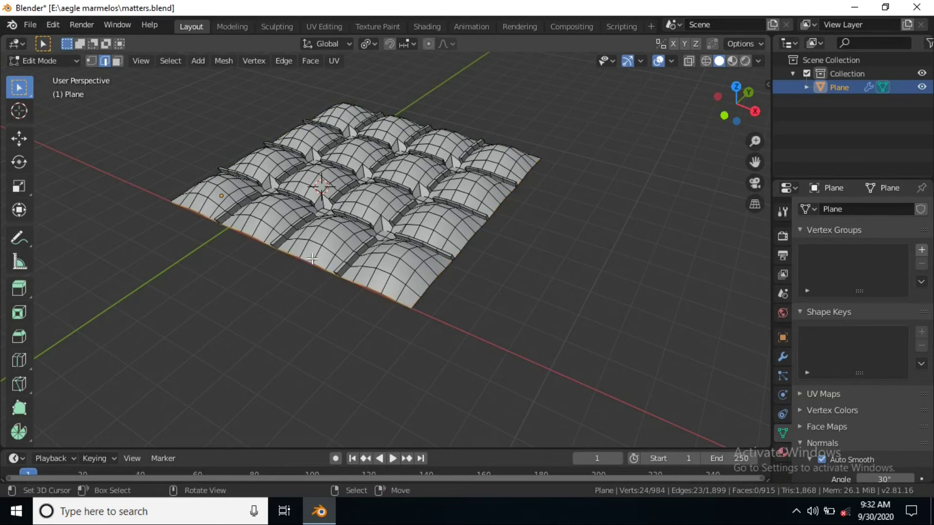
pyautogui.moveTo(305, 264); pyautogui.dragTo(436, 254, button='middle')
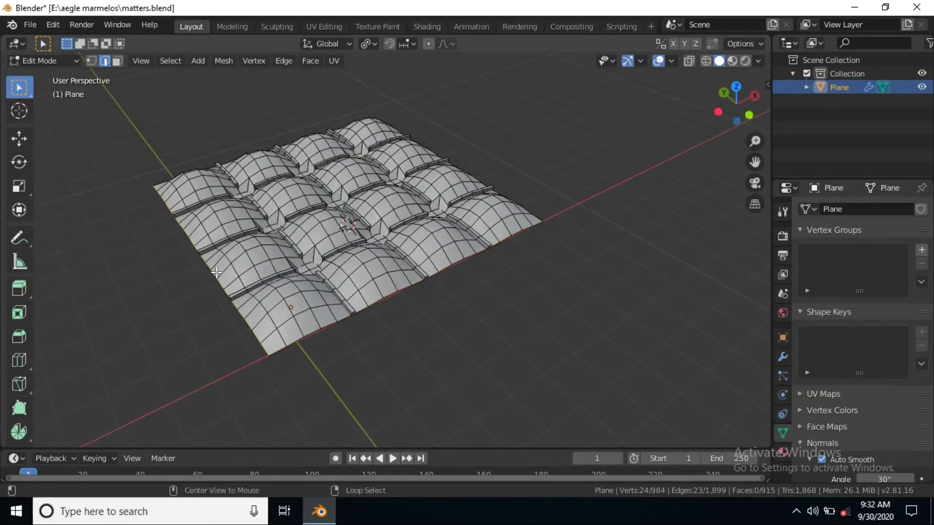
pyautogui.moveTo(226, 269); pyautogui.dragTo(252, 277, button='middle')
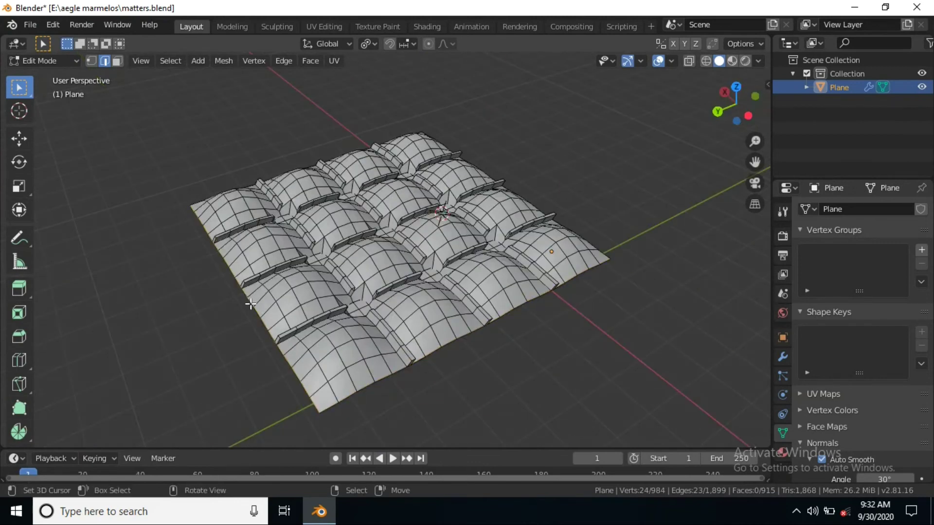
pyautogui.moveTo(250, 304); pyautogui.dragTo(446, 289, button='middle')
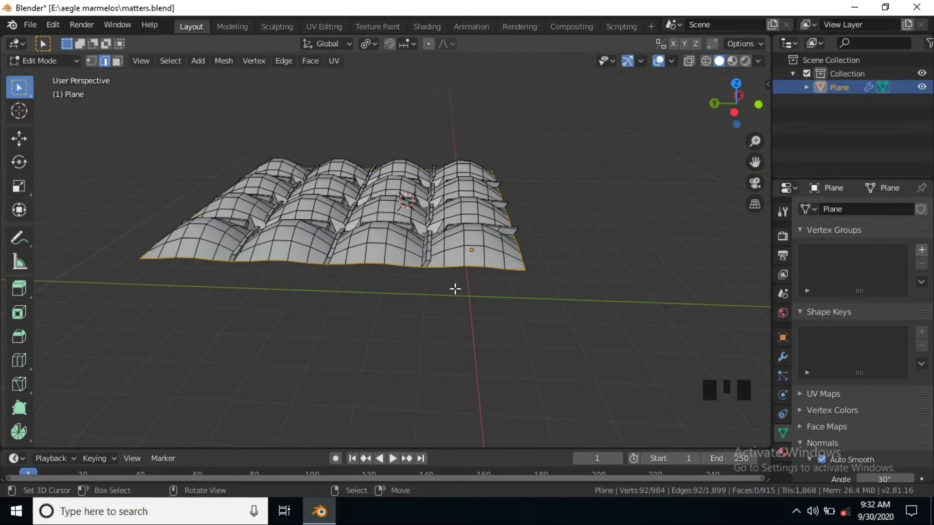
pyautogui.moveTo(411, 236)
pyautogui.mouseDown(button='middle')
pyautogui.moveTo(416, 270)
pyautogui.moveTo(495, 268)
pyautogui.moveTo(466, 255)
pyautogui.mouseUp(button='middle')
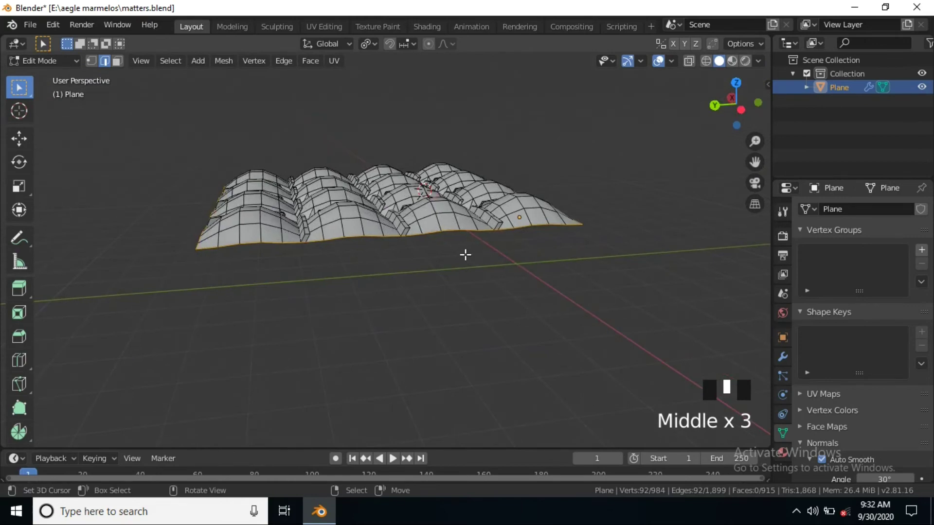
# Step: Extrude the boundary downward into side walls and flatten the bottom edge with scale Z 0
pyautogui.press('e')
pyautogui.press('z')
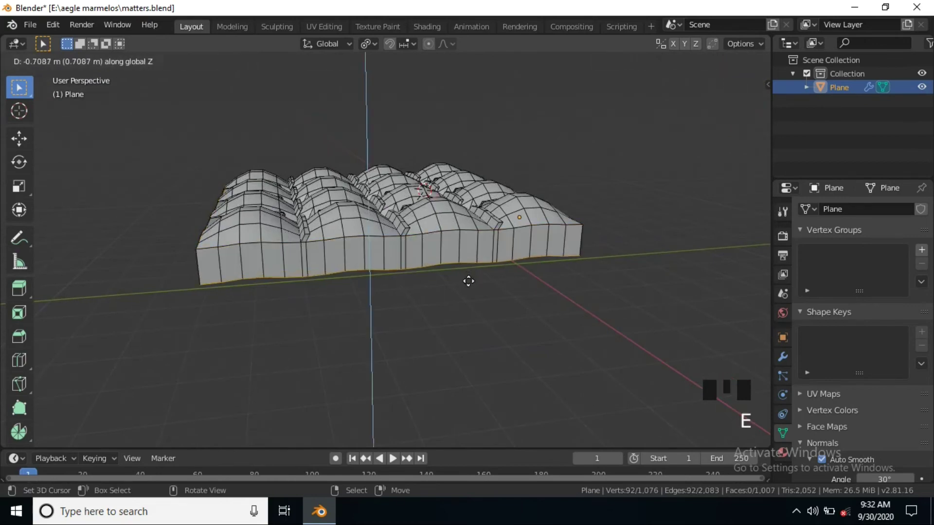
pyautogui.click(475, 301)
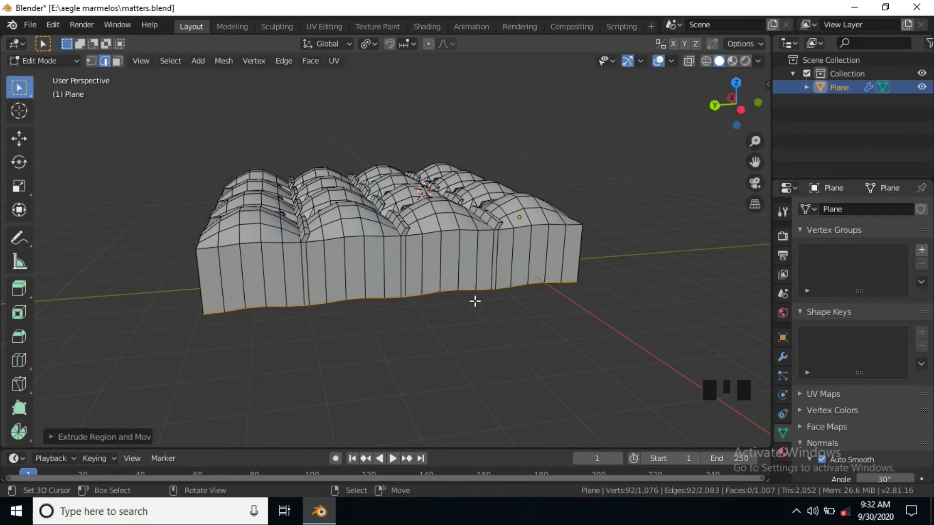
pyautogui.press('s')
pyautogui.press('z')
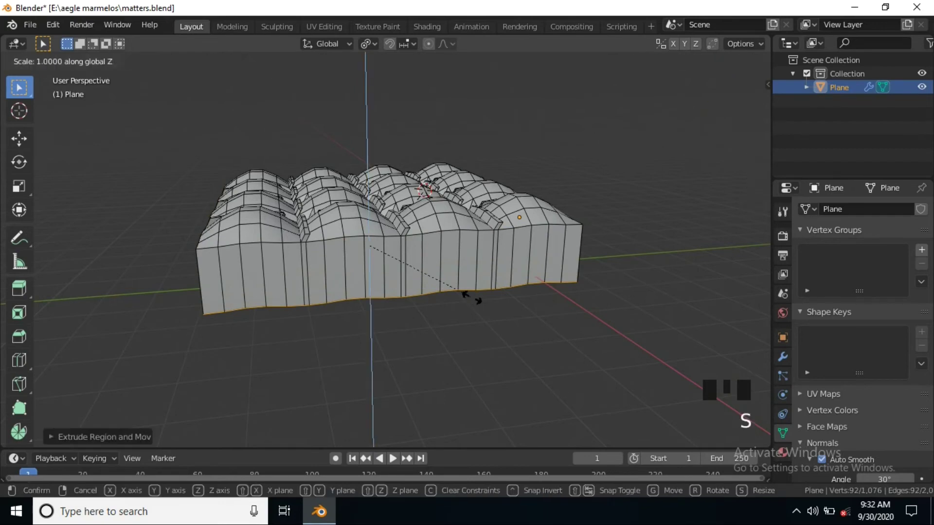
pyautogui.press('0')
pyautogui.write('[0|] =')
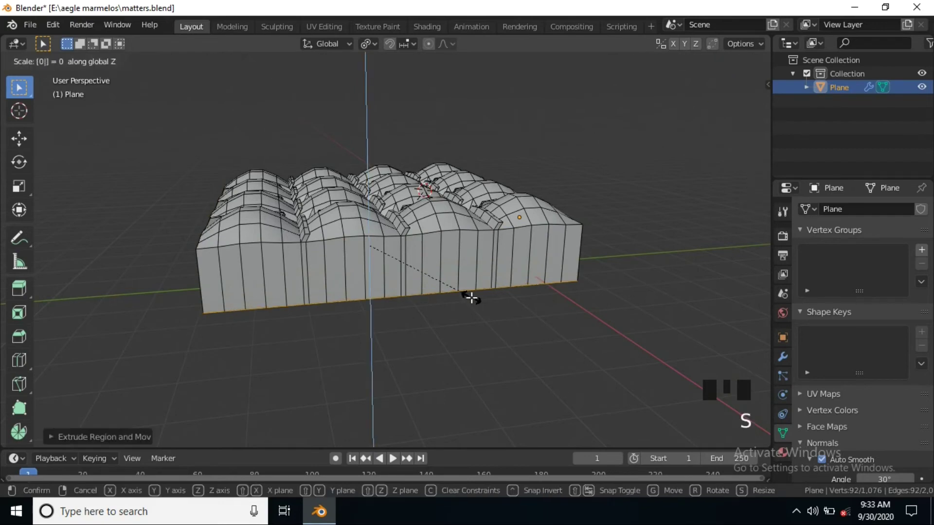
pyautogui.click(471, 299)
pyautogui.moveTo(385, 315)
pyautogui.mouseDown(button='middle')
pyautogui.moveTo(536, 227)
pyautogui.moveTo(490, 279)
pyautogui.mouseUp(button='middle')
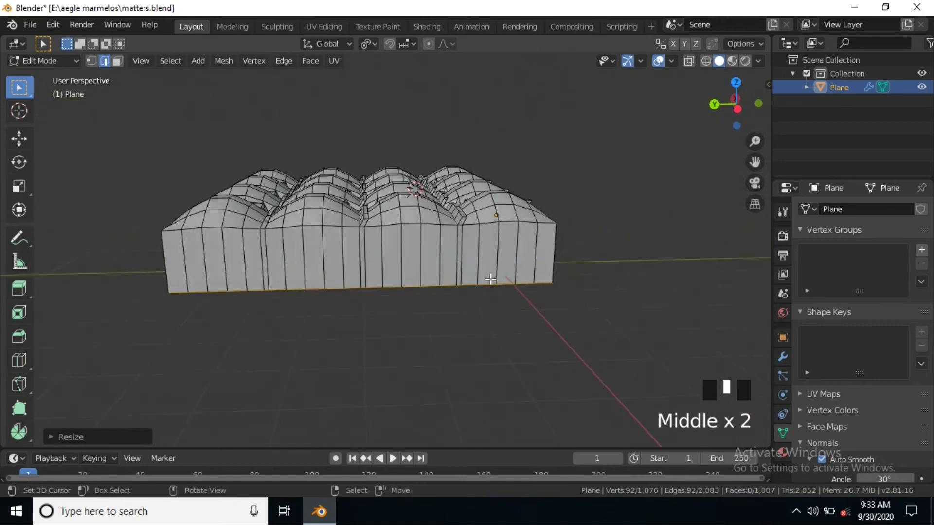
# Step: Add a horizontal loop cut near the top of the sides and select the top ring of side faces
pyautogui.hotkey('ctrl', 'r')
pyautogui.click(386, 248)
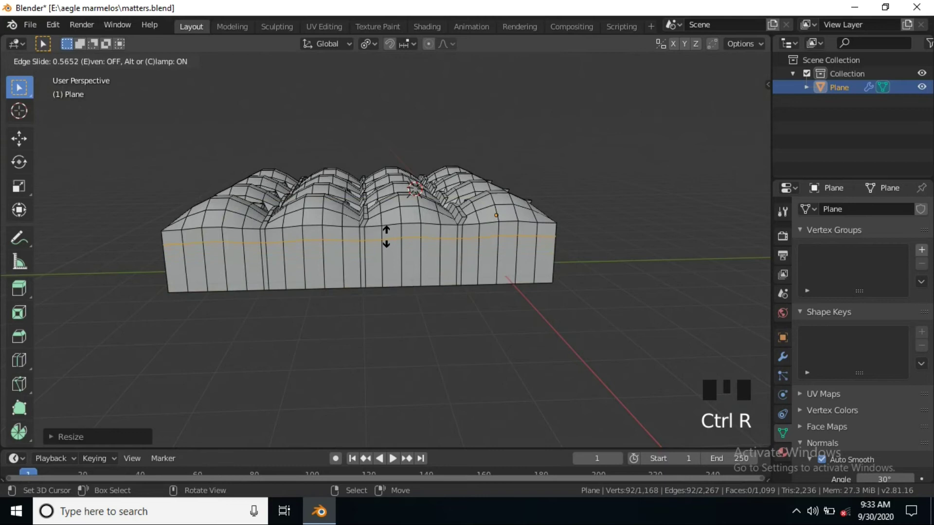
pyautogui.click(386, 233)
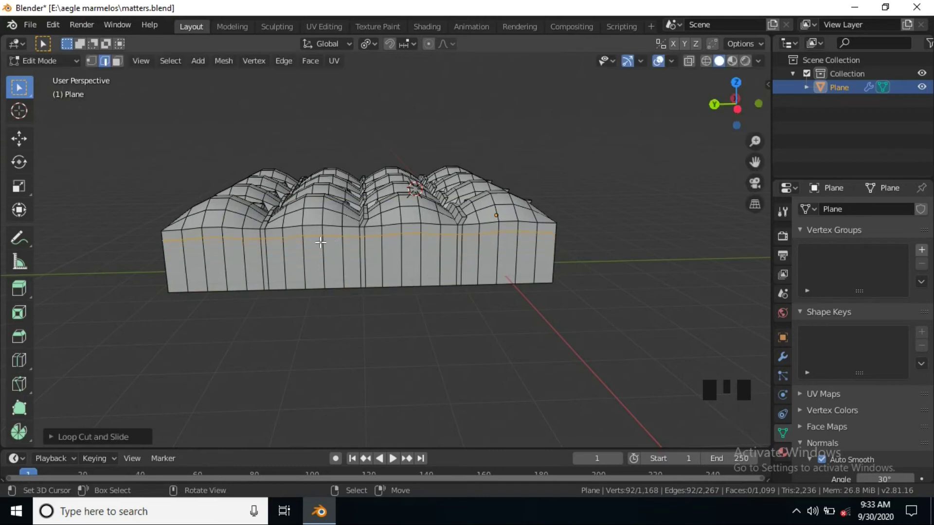
pyautogui.press('3')
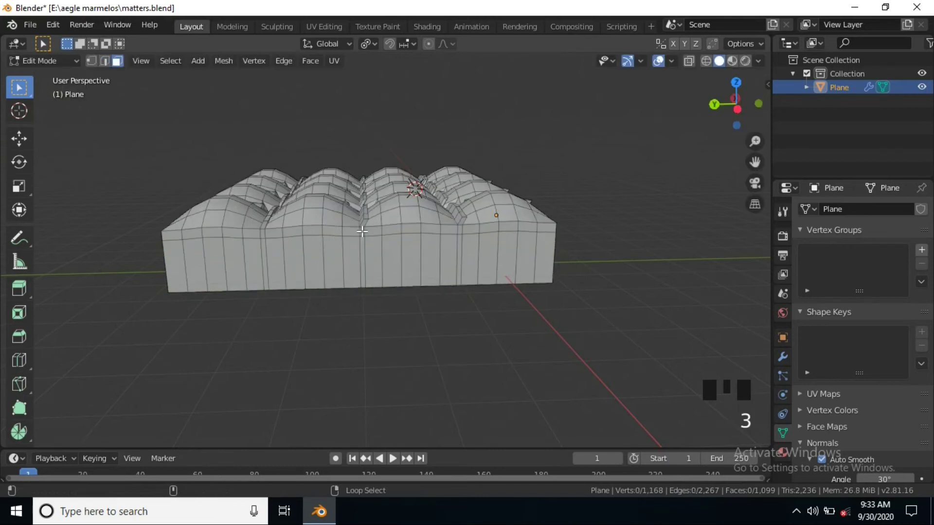
pyautogui.keyDown('alt'); pyautogui.rightClick(386, 229); pyautogui.keyUp('alt')
pyautogui.moveTo(496, 259); pyautogui.dragTo(381, 254, button='middle')
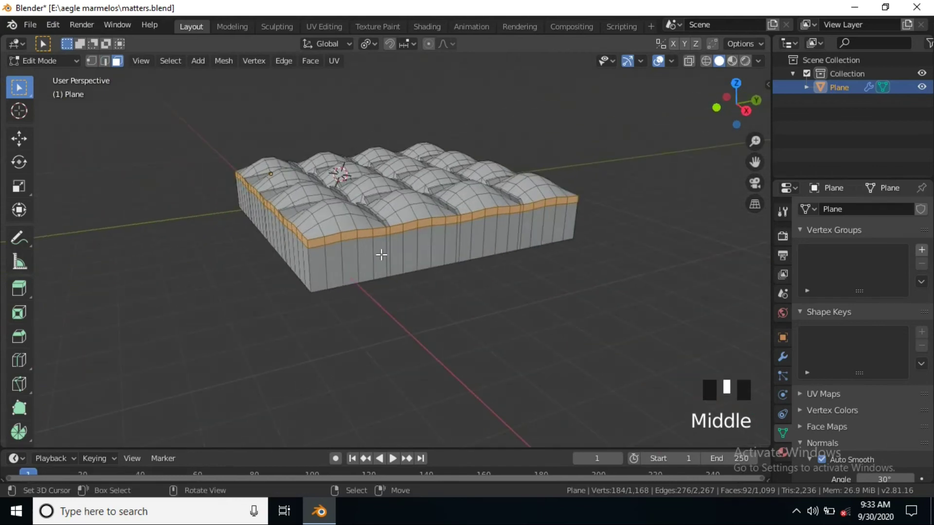
# Step: Extrude the top face ring and scale it outward horizontally into an overhanging lip
pyautogui.press('e')
pyautogui.press('s')
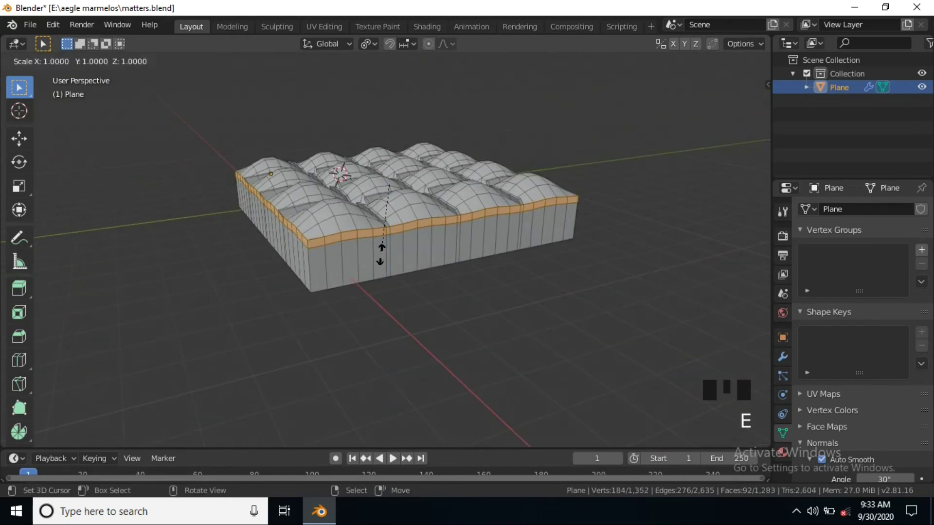
pyautogui.hotkey('shift', 'z')
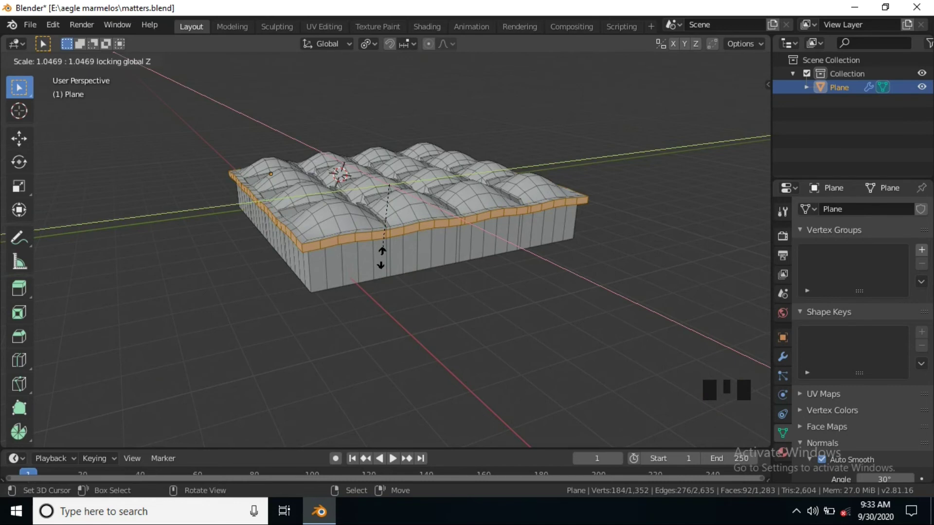
pyautogui.click(381, 259)
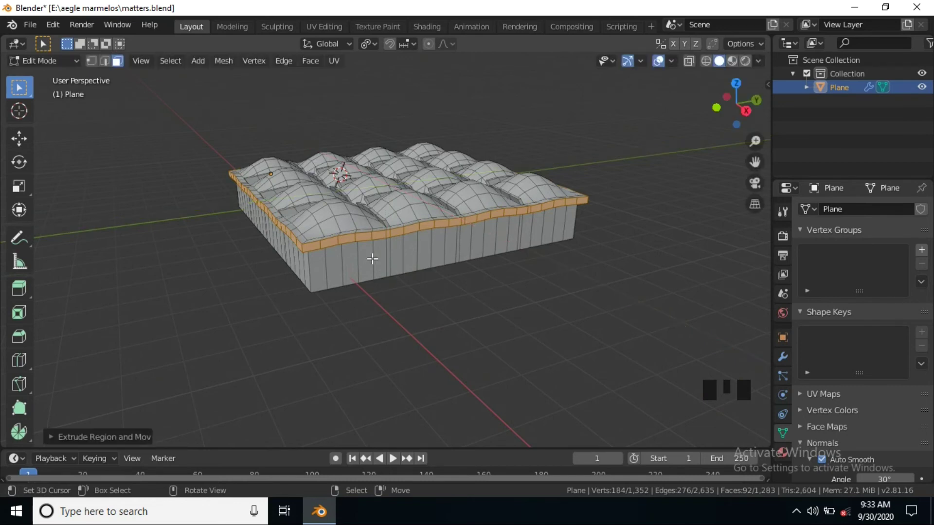
pyautogui.moveTo(375, 291); pyautogui.dragTo(363, 274, button='middle')
# Step: Add a loop cut on the sides and lower it toward the base
pyautogui.hotkey('ctrl', 'r')
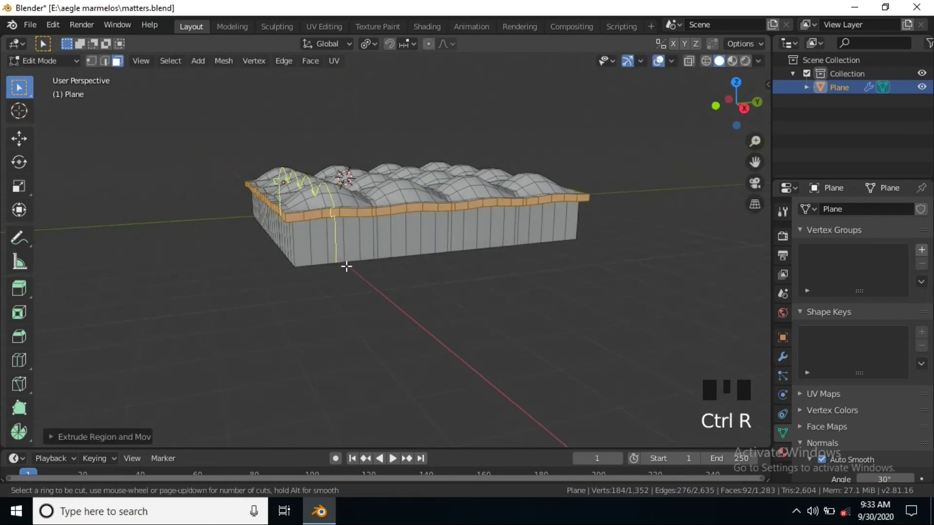
pyautogui.click(299, 260)
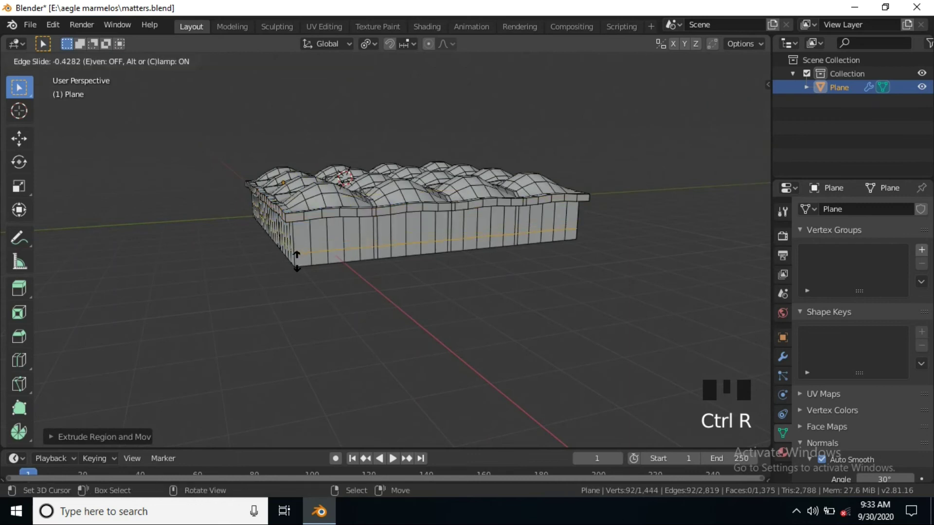
pyautogui.click(299, 262)
pyautogui.scroll(2, 373, 280)
pyautogui.scroll(1, 373, 280)
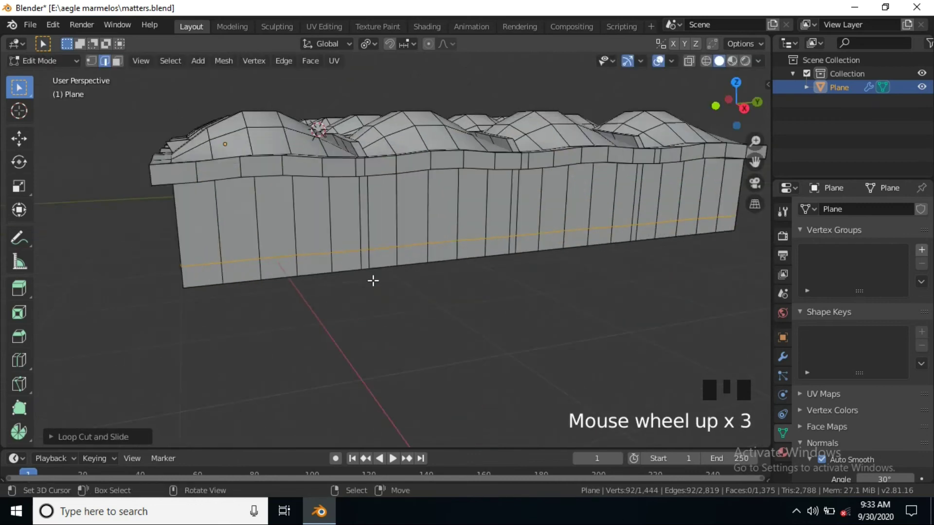
pyautogui.press('g')
pyautogui.press('z')
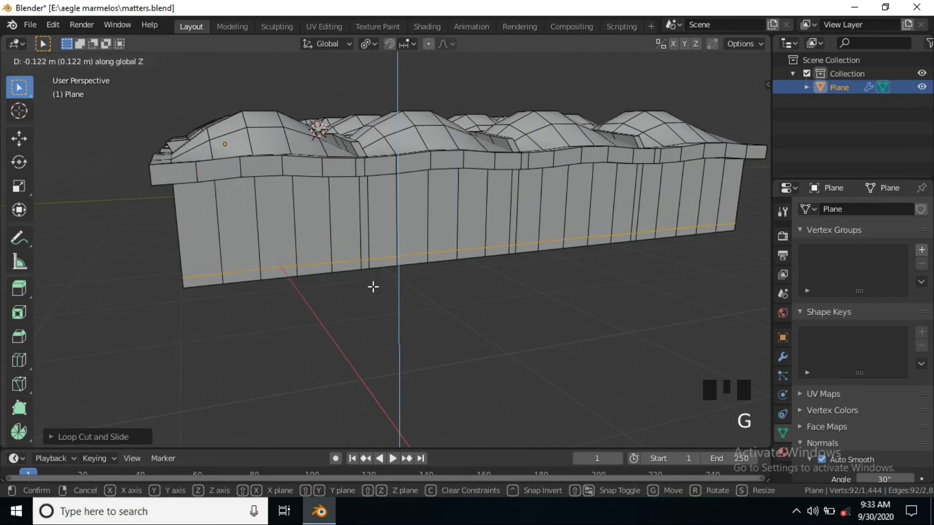
pyautogui.click(373, 284)
# Step: Extrude the bottom ring of side faces and scale it outward horizontally into a base ledge
pyautogui.press('3')
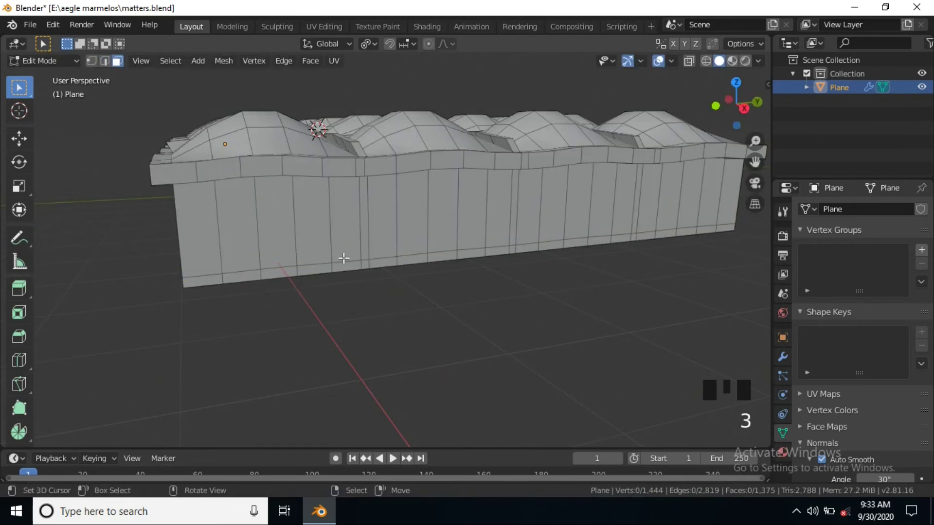
pyautogui.keyDown('alt'); pyautogui.rightClick(438, 255); pyautogui.keyUp('alt')
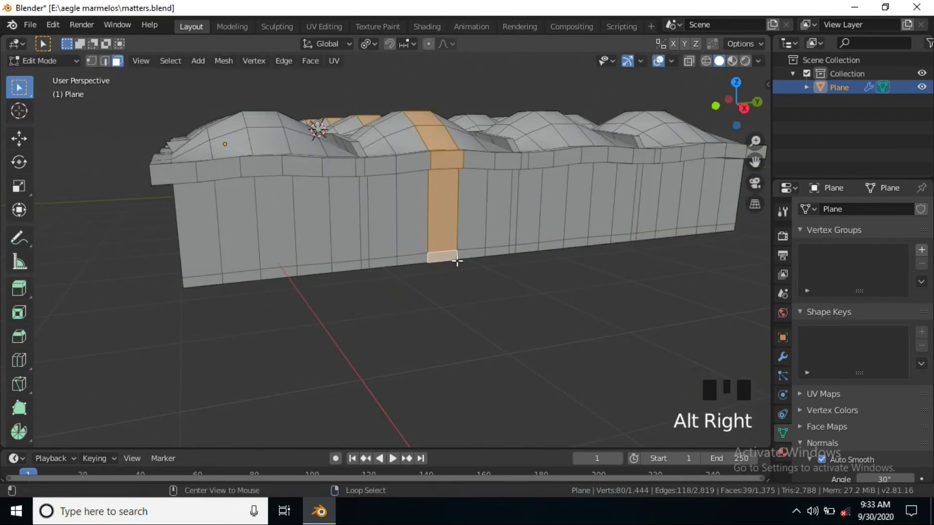
pyautogui.keyDown('alt'); pyautogui.rightClick(455, 261); pyautogui.keyUp('alt')
pyautogui.moveTo(336, 297); pyautogui.dragTo(369, 296, button='middle')
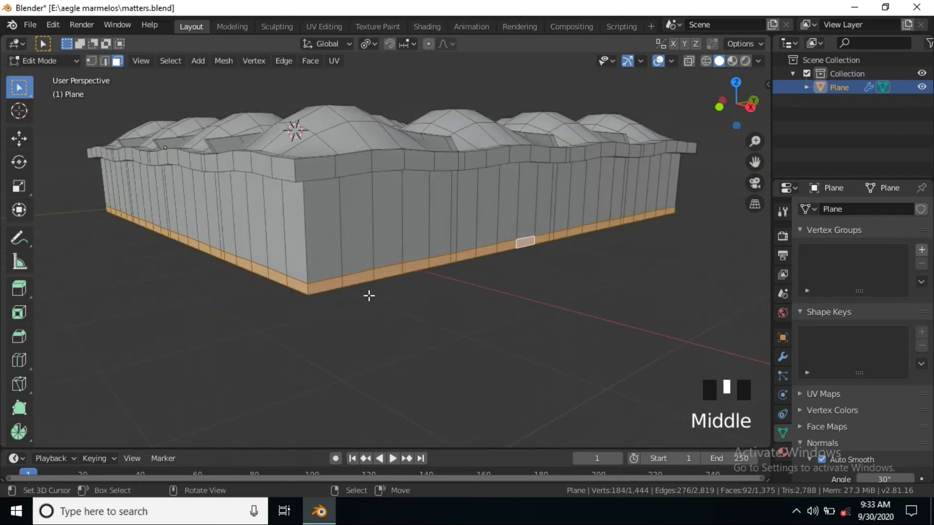
pyautogui.press('e')
pyautogui.click(368, 295)
pyautogui.press('s')
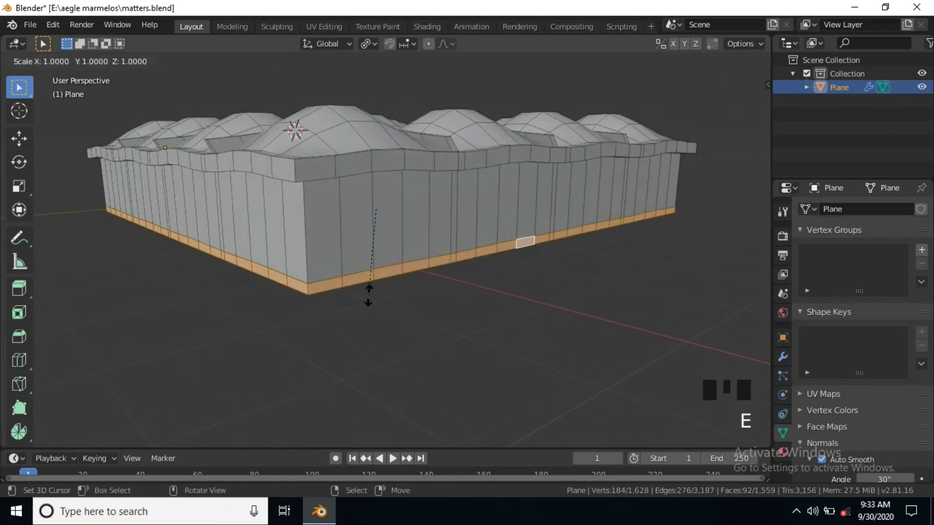
pyautogui.hotkey('shift', 'z')
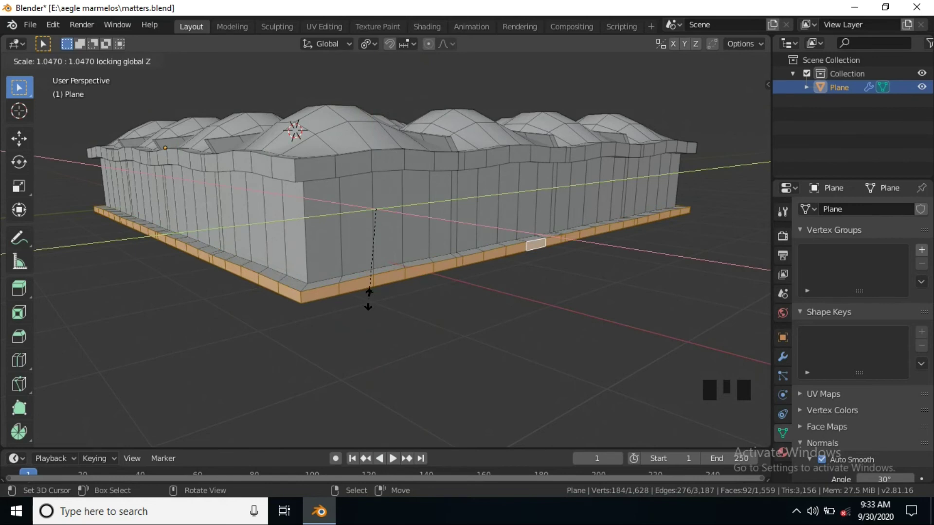
pyautogui.click(368, 299)
# Step: Scale the base ledge slightly larger and turn to the still-open underside
pyautogui.press('Tab')
pyautogui.scroll(3, 557, 272)
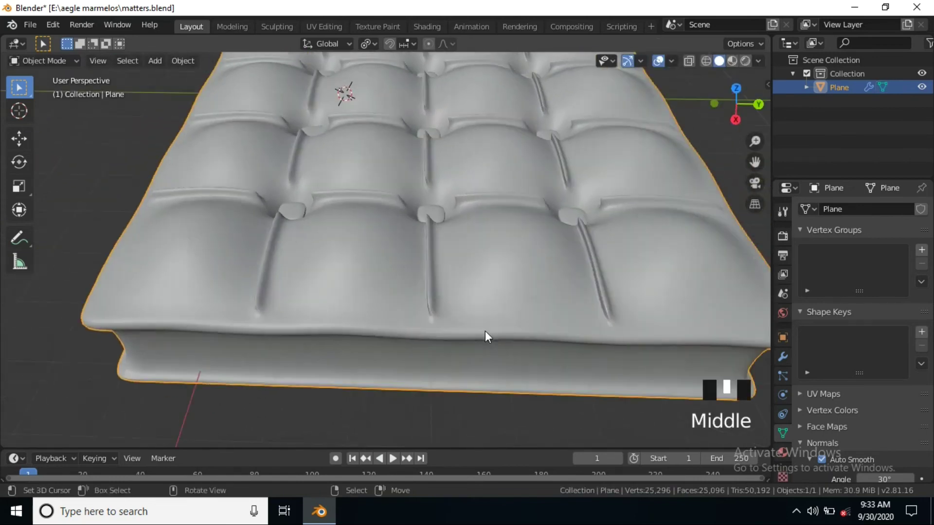
pyautogui.scroll(-3, 485, 331)
pyautogui.press('Tab')
pyautogui.moveTo(504, 372); pyautogui.dragTo(481, 351, button='middle')
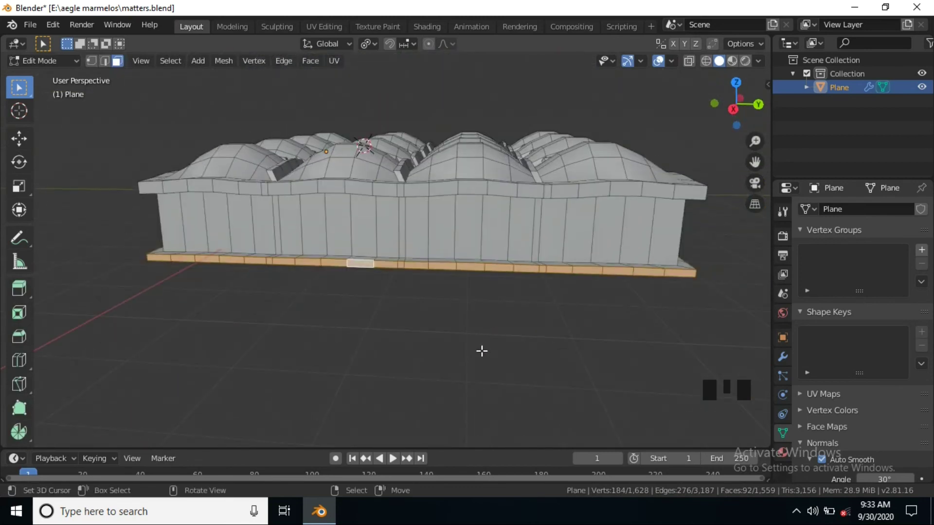
pyautogui.press('s')
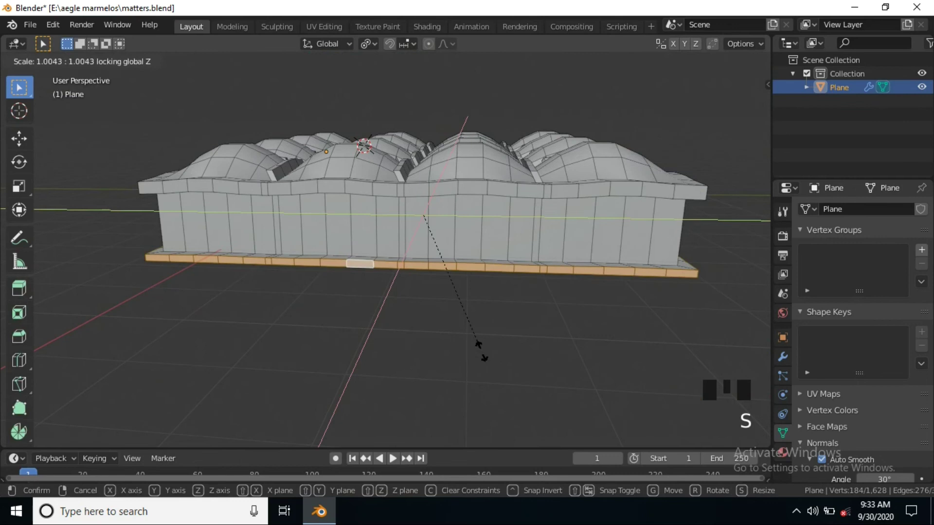
pyautogui.click(482, 353)
pyautogui.moveTo(452, 343)
pyautogui.mouseDown(button='middle')
pyautogui.moveTo(479, 359)
pyautogui.moveTo(480, 312)
pyautogui.moveTo(644, 340)
pyautogui.mouseUp(button='middle')
pyautogui.press('Tab')
pyautogui.scroll(-1, 463, 325)
pyautogui.moveTo(463, 326); pyautogui.dragTo(390, 202, button='middle')
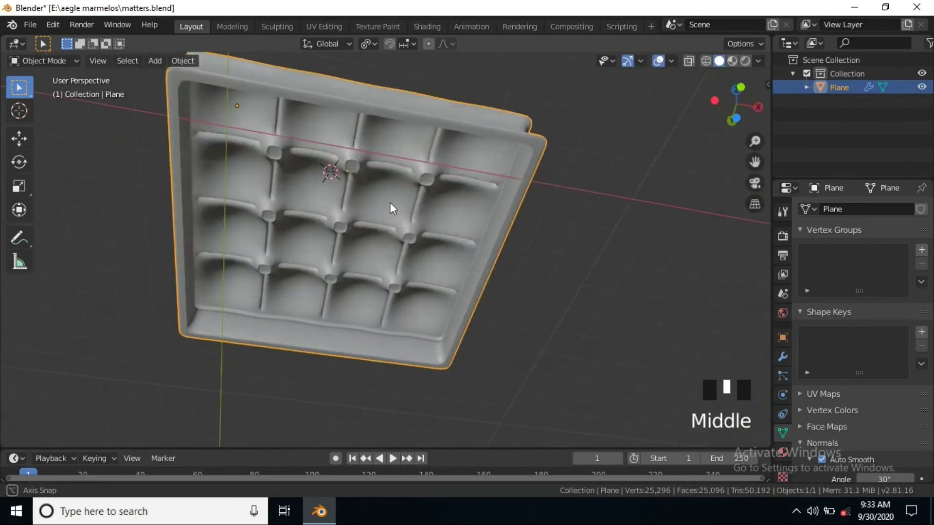
pyautogui.press('Tab')
# Step: Select the whole mesh and fill the open bottom with a face (F)
pyautogui.press('a')
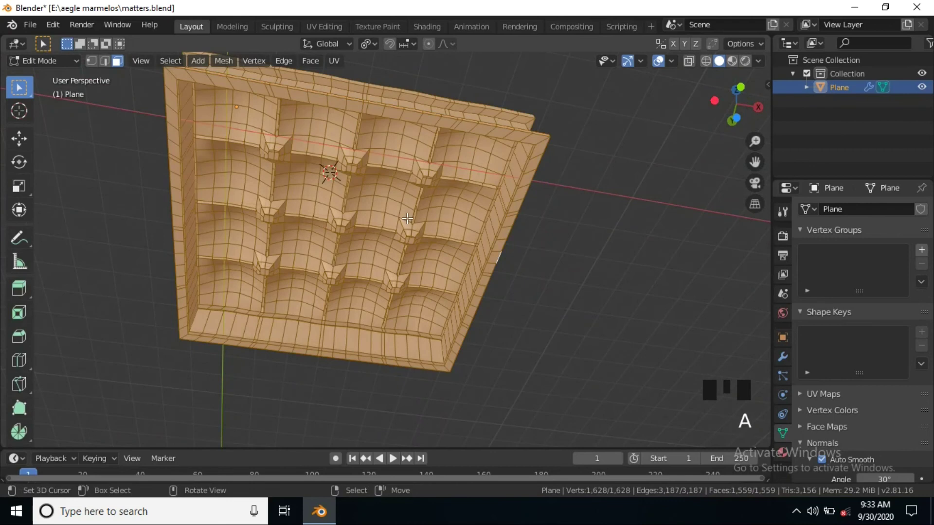
pyautogui.press('f')
pyautogui.moveTo(407, 218); pyautogui.dragTo(393, 211, button='middle')
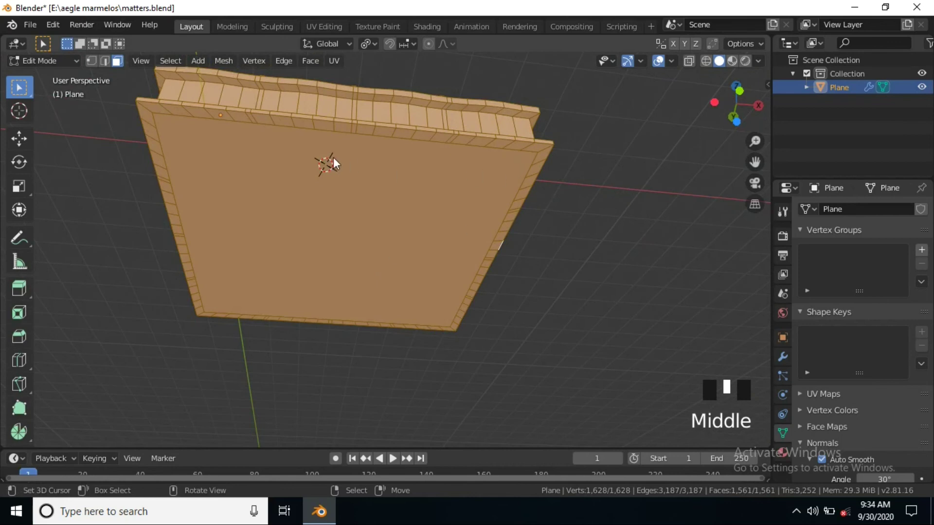
pyautogui.press('Tab')
pyautogui.moveTo(310, 141)
pyautogui.mouseDown(button='middle')
pyautogui.moveTo(329, 264)
pyautogui.moveTo(427, 242)
pyautogui.moveTo(411, 226)
pyautogui.mouseUp(button='middle')
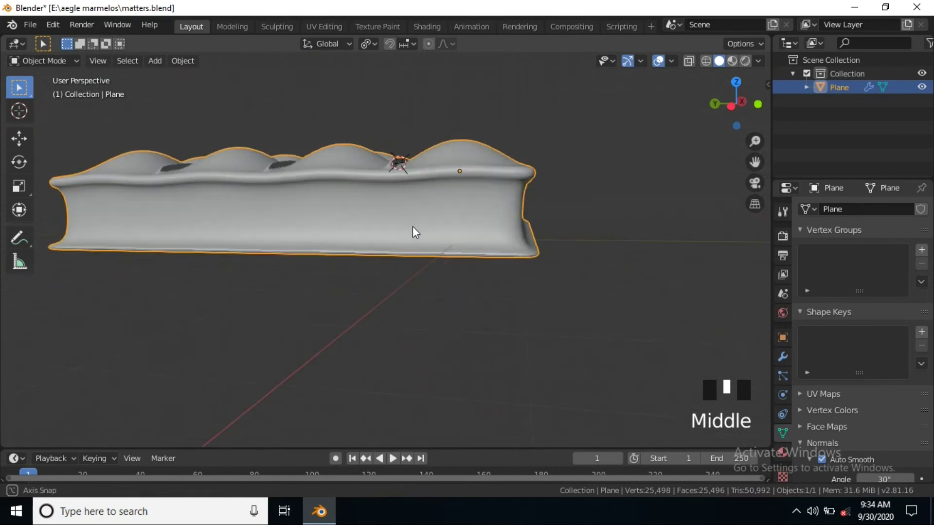
# Step: Add two loop cuts on the sides, one slid upward and one down near the base ledge
pyautogui.press('Tab')
pyautogui.hotkey('ctrl', 'r')
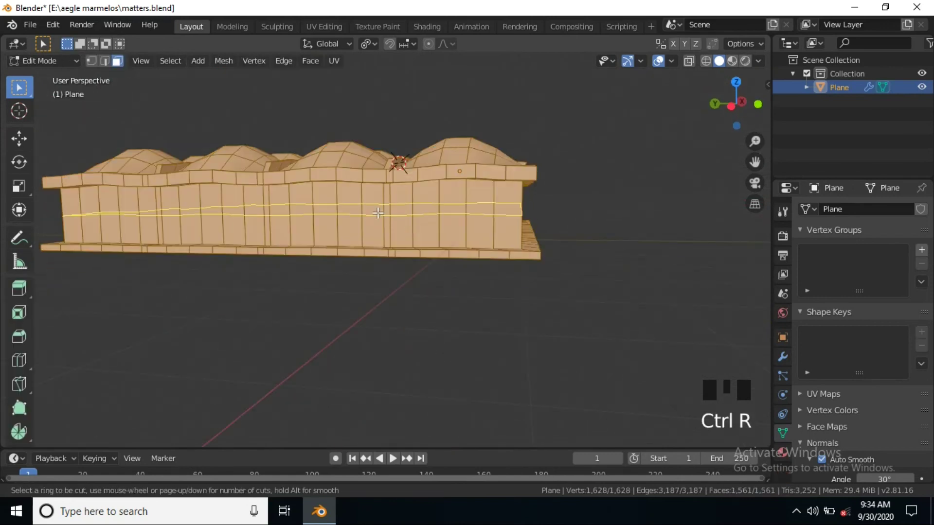
pyautogui.click(376, 213)
pyautogui.click(375, 182)
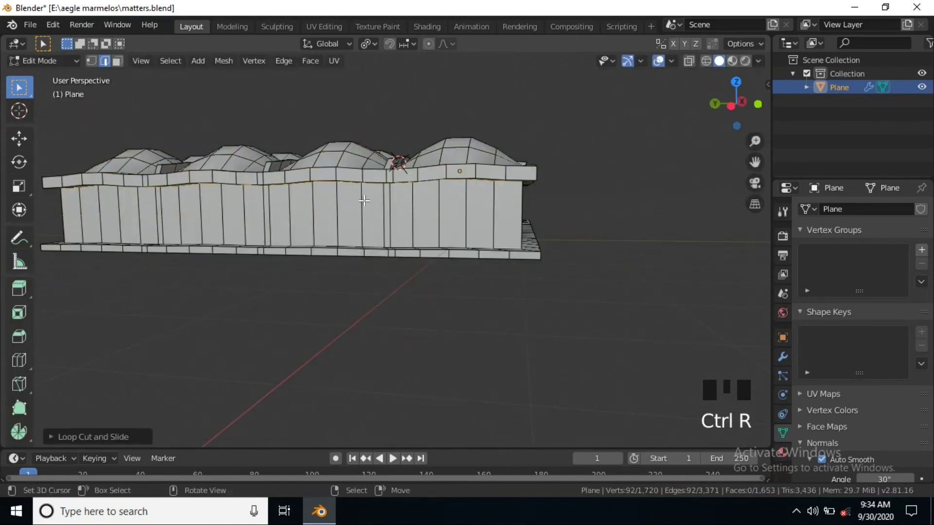
pyautogui.hotkey('ctrl', 'r')
pyautogui.click(361, 208)
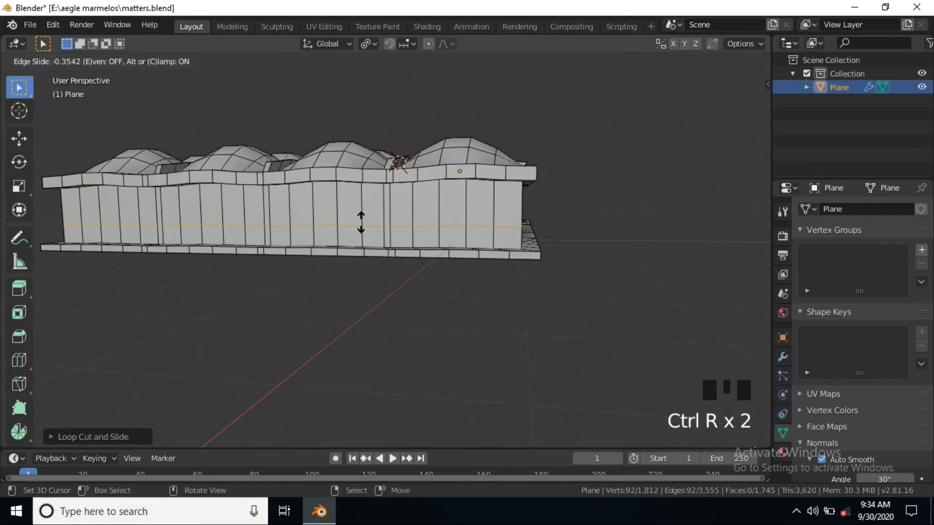
pyautogui.click(365, 247)
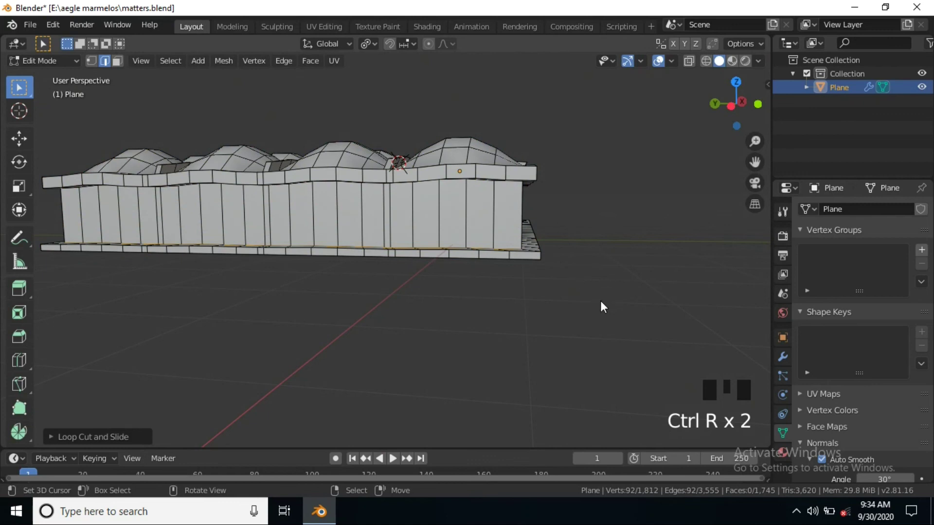
# Step: Review the finished tufted mattress from the top in object mode
pyautogui.press('Tab')
pyautogui.moveTo(585, 313)
pyautogui.mouseDown(button='middle')
pyautogui.moveTo(556, 285)
pyautogui.moveTo(502, 357)
pyautogui.moveTo(390, 342)
pyautogui.moveTo(282, 241)
pyautogui.moveTo(190, 270)
pyautogui.mouseUp(button='middle')
pyautogui.moveTo(487, 272)
pyautogui.mouseDown(button='middle')
pyautogui.moveTo(291, 287)
pyautogui.moveTo(507, 312)
pyautogui.moveTo(314, 312)
pyautogui.mouseUp(button='middle')
pyautogui.moveTo(266, 243)
pyautogui.mouseDown(button='middle')
pyautogui.moveTo(290, 310)
pyautogui.moveTo(331, 313)
pyautogui.mouseUp(button='middle')
pyautogui.scroll(-3, 335, 312)
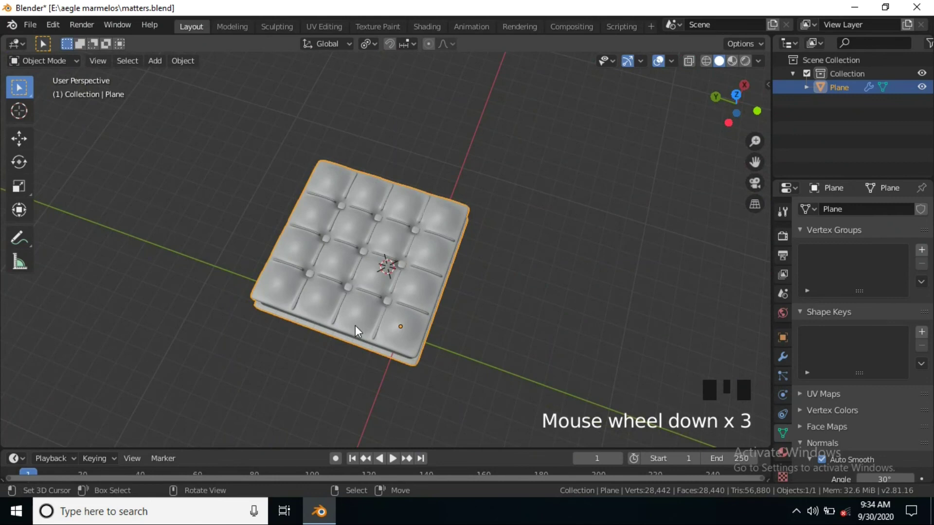
# Step: Scale the whole mattress up about 1.37 times
pyautogui.press('s')
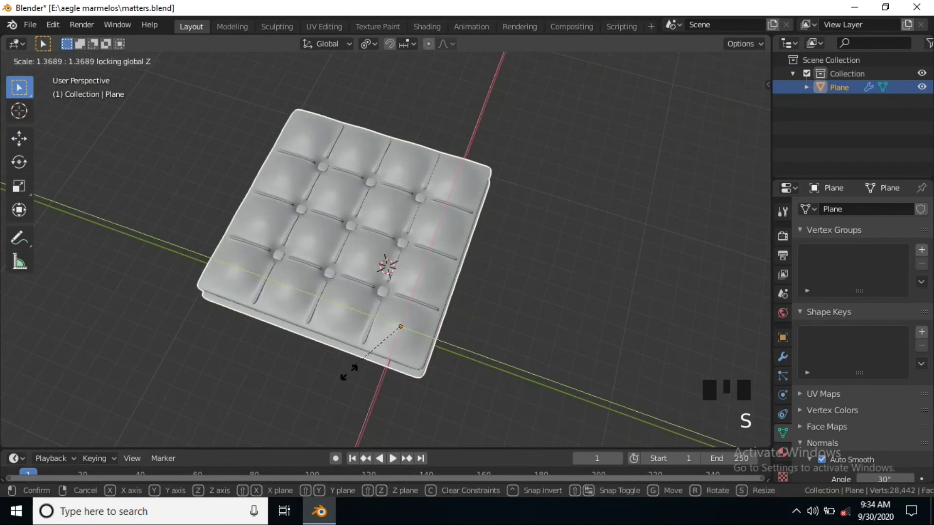
pyautogui.click(422, 382)
pyautogui.moveTo(422, 382)
pyautogui.mouseDown(button='middle')
pyautogui.moveTo(512, 267)
pyautogui.moveTo(417, 270)
pyautogui.mouseUp(button='middle')
# Step: Shift the mattress to the left along the X axis and inspect it from above
pyautogui.press('g')
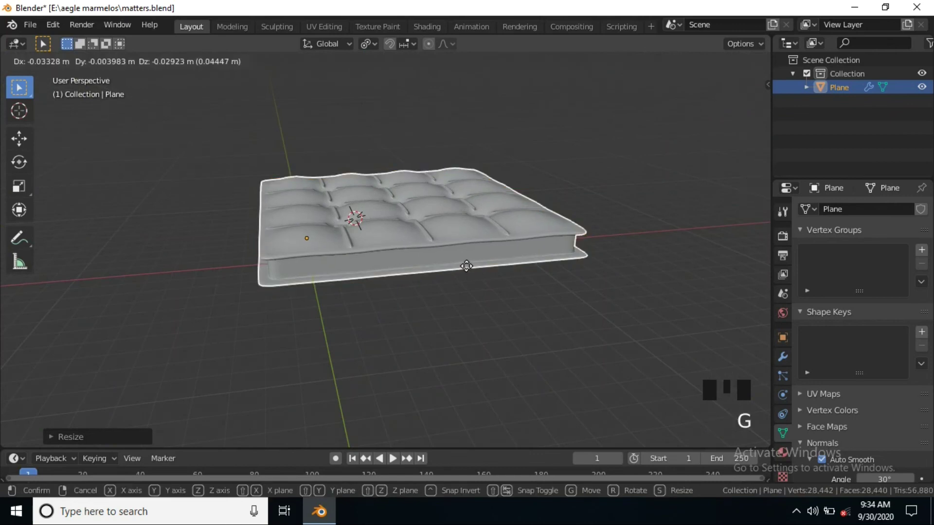
pyautogui.press('x')
pyautogui.click(361, 287)
pyautogui.moveTo(360, 288); pyautogui.dragTo(398, 292, button='middle')
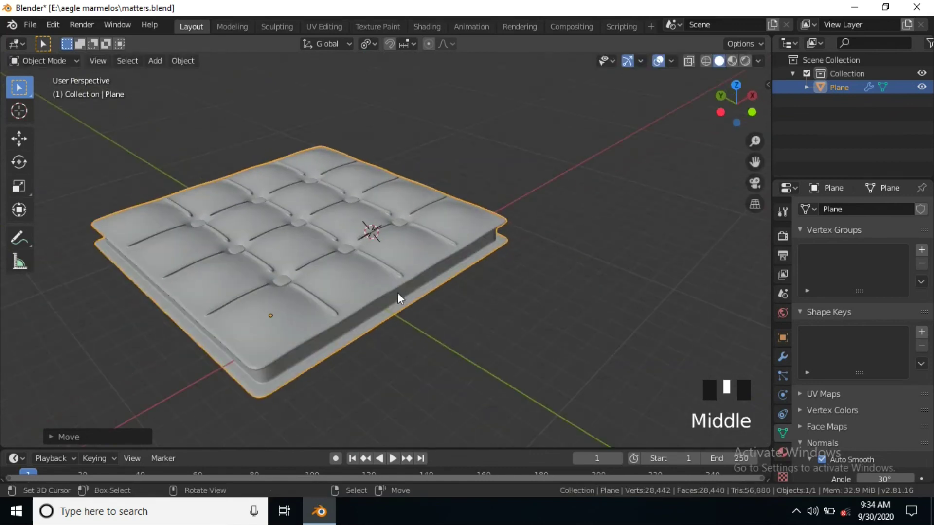
pyautogui.moveTo(266, 314); pyautogui.dragTo(374, 306, button='middle')
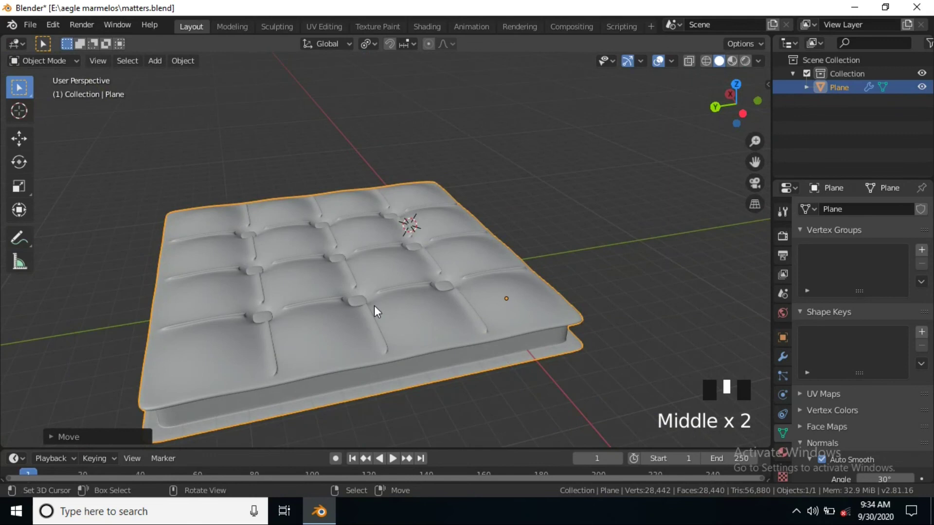